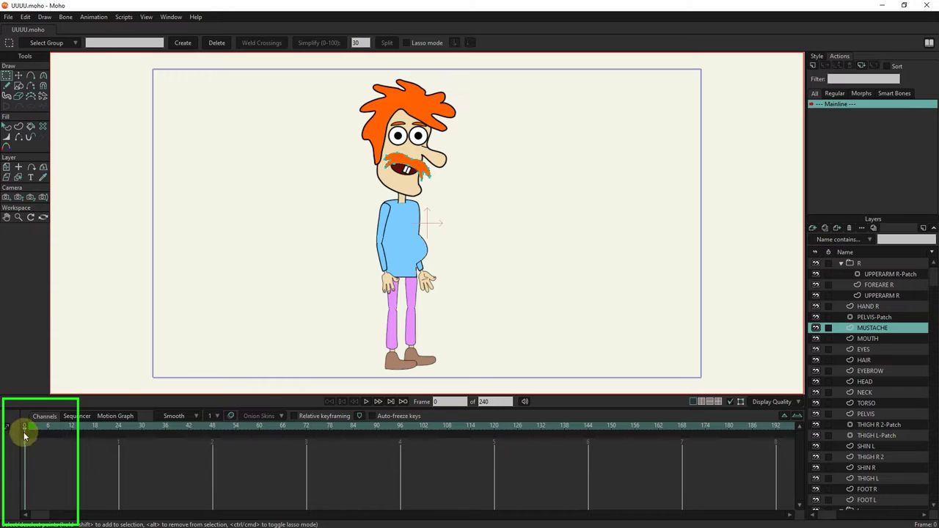
Add a bone layer above the R group and name it BONE.
{"action": "left_click", "coordinate": [859, 273]}
{"action": "left_click", "coordinate": [861, 264]}
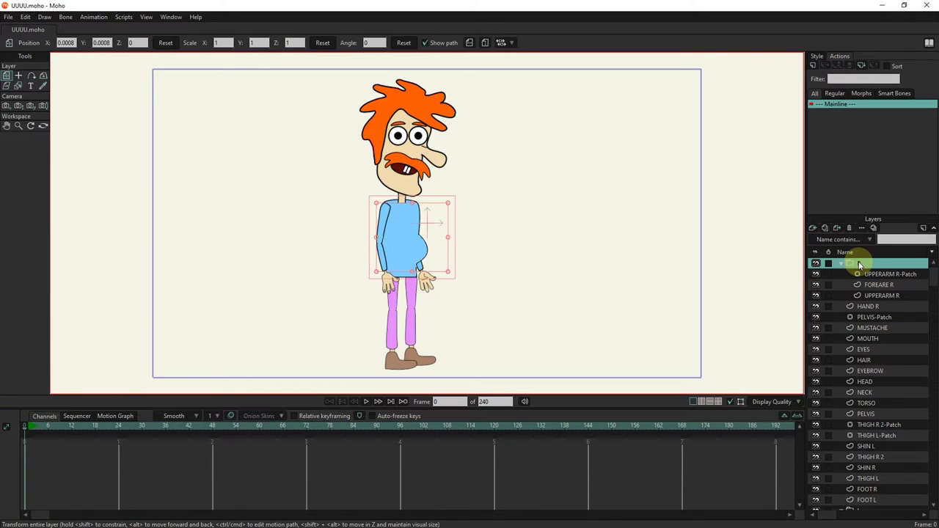
{"action": "left_click", "coordinate": [813, 227]}
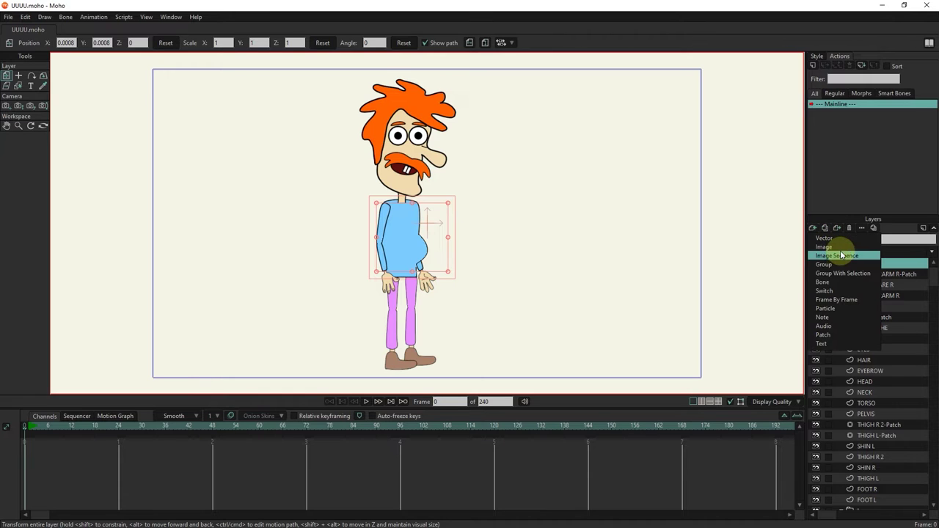
{"action": "left_click", "coordinate": [822, 282]}
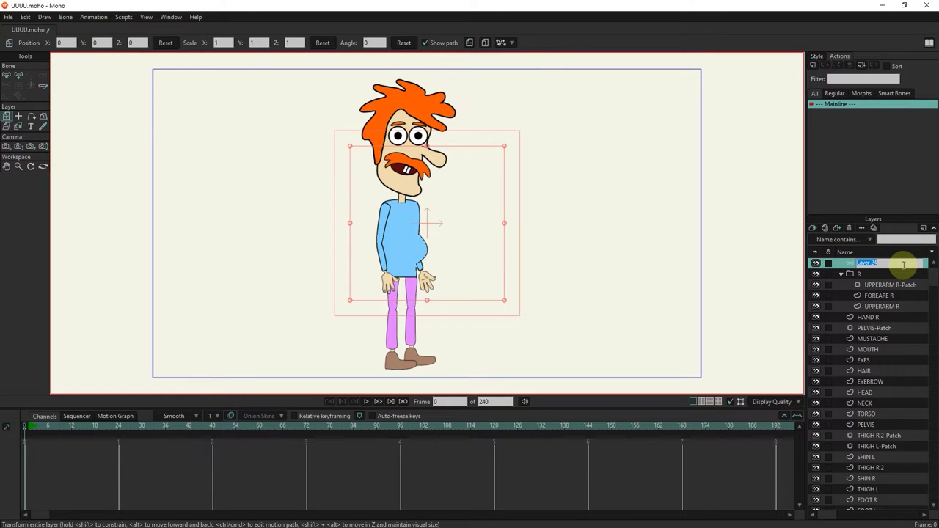
{"action": "type", "text": "BONE"}
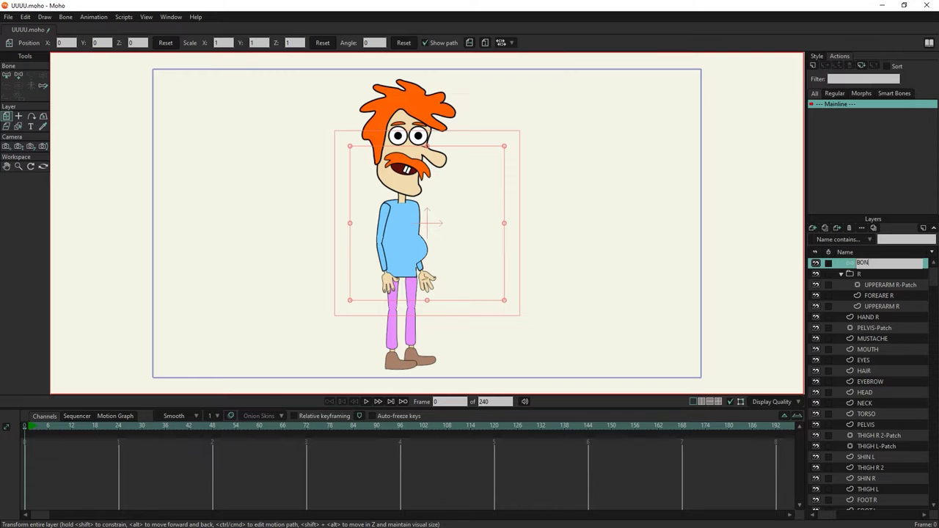
{"action": "left_click", "coordinate": [847, 267]}
Move all character layers from the R group down to HANDL into the BONE layer, leaving Layer 1 outside.
{"action": "left_click", "coordinate": [871, 274]}
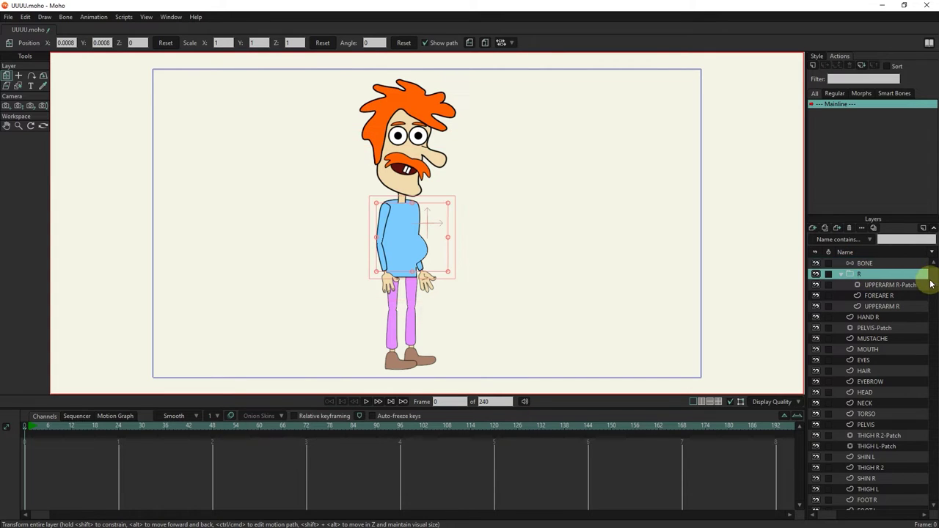
{"action": "scroll", "coordinate": [936, 284], "scroll_direction": "down", "scroll_amount": 3}
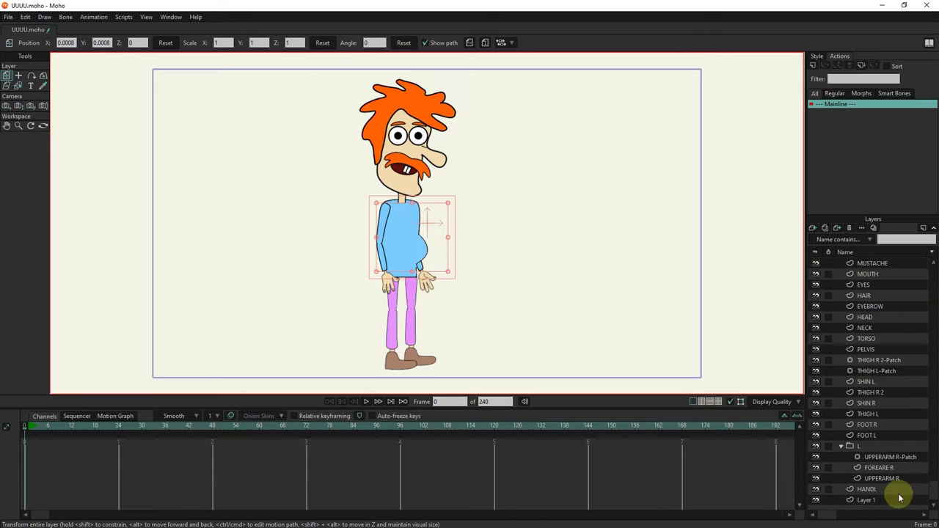
{"action": "left_click", "coordinate": [877, 490], "text": "shift"}
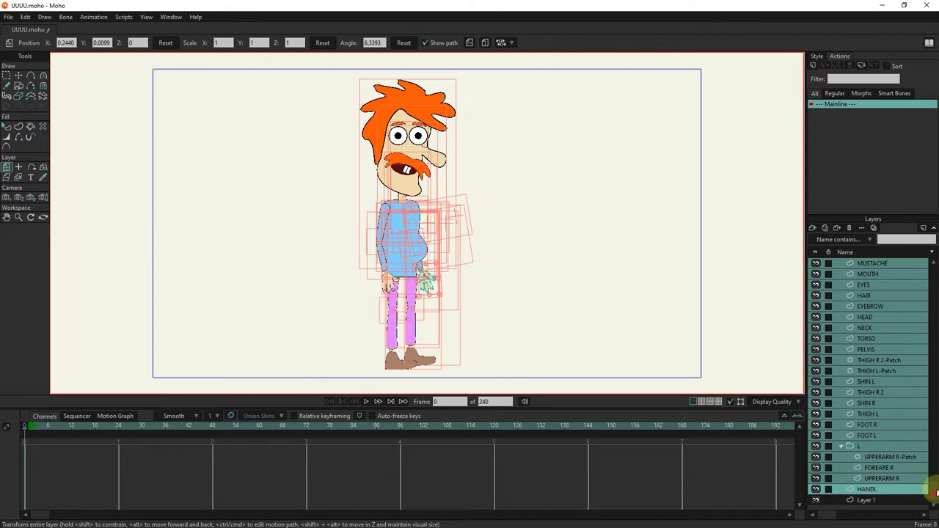
{"action": "scroll", "coordinate": [933, 367], "scroll_direction": "up", "scroll_amount": 3}
{"action": "left_click_drag", "start_coordinate": [875, 276], "coordinate": [855, 265]}
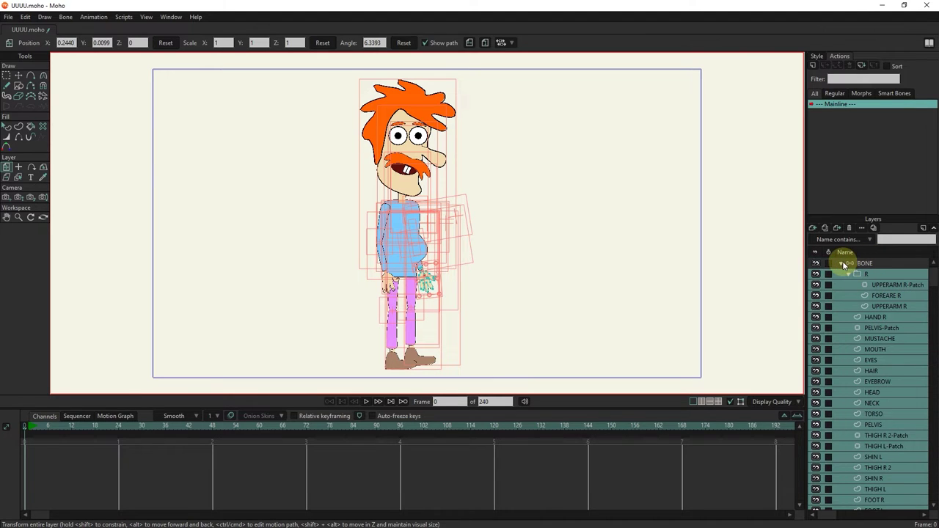
Collapse the BONE layer and switch its visibility off and on to check that it holds the whole character.
{"action": "left_click", "coordinate": [842, 263]}
{"action": "left_click", "coordinate": [842, 263]}
{"action": "left_click", "coordinate": [842, 264]}
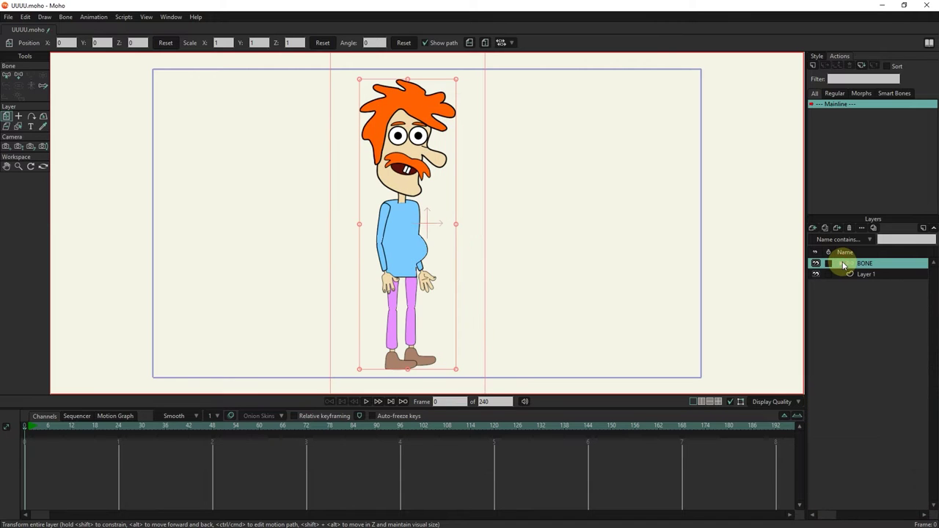
{"action": "left_click", "coordinate": [817, 263]}
{"action": "left_click", "coordinate": [817, 264]}
{"action": "left_click", "coordinate": [817, 264]}
{"action": "left_click", "coordinate": [816, 264]}
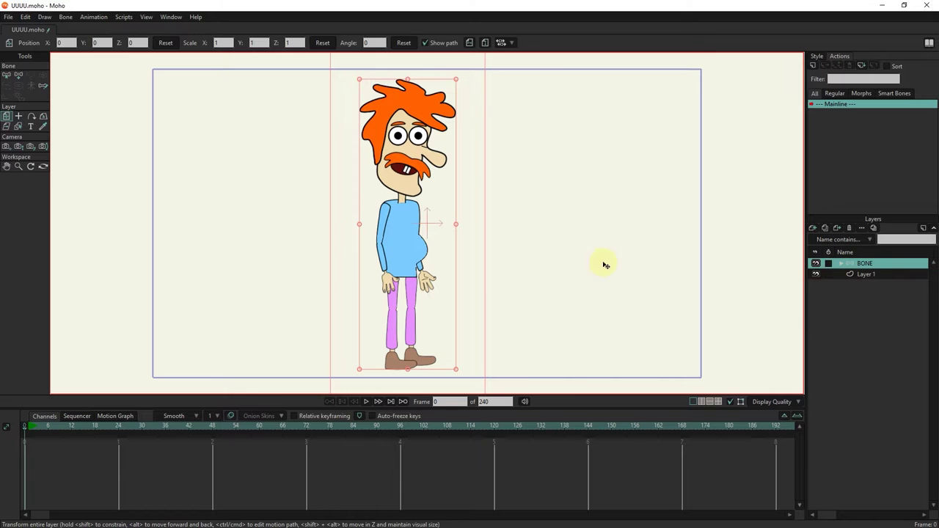
Draw a chain of four bones from the bottom of the pelvis up through the torso and neck to the head.
{"action": "scroll", "coordinate": [424, 251], "scroll_direction": "up", "scroll_amount": 4}
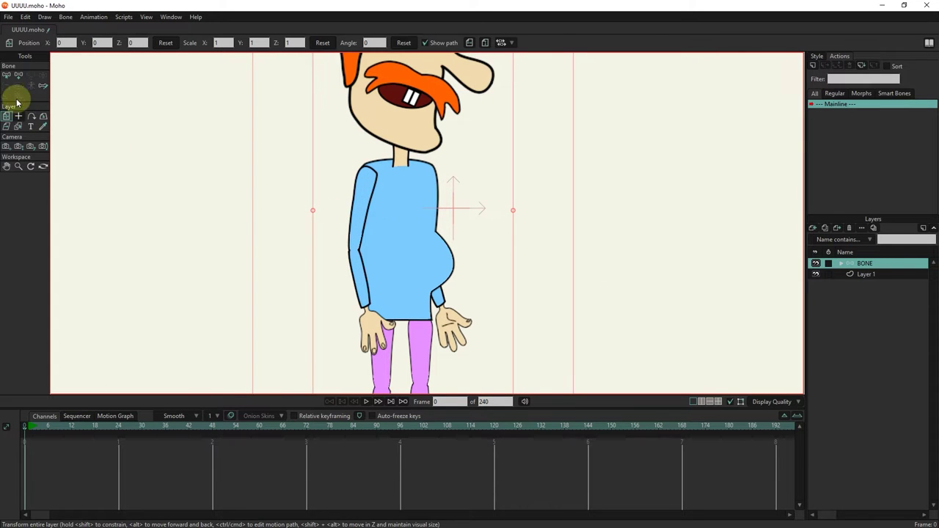
{"action": "left_click", "coordinate": [18, 75]}
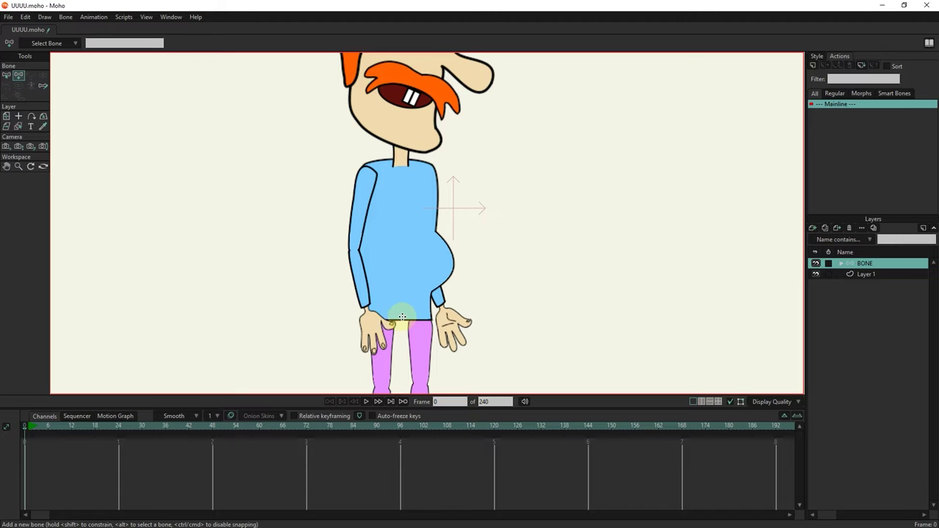
{"action": "left_click_drag", "start_coordinate": [400, 320], "coordinate": [399, 262]}
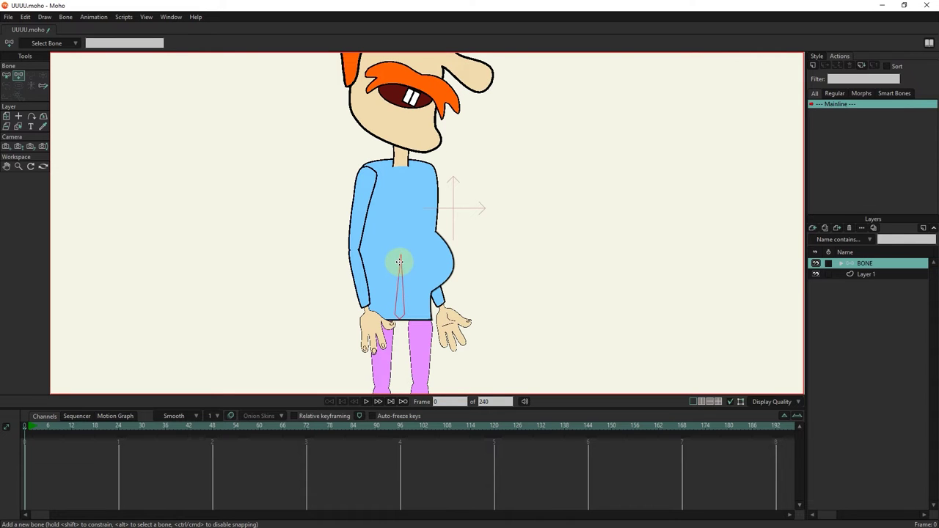
{"action": "left_click_drag", "start_coordinate": [400, 262], "coordinate": [397, 151]}
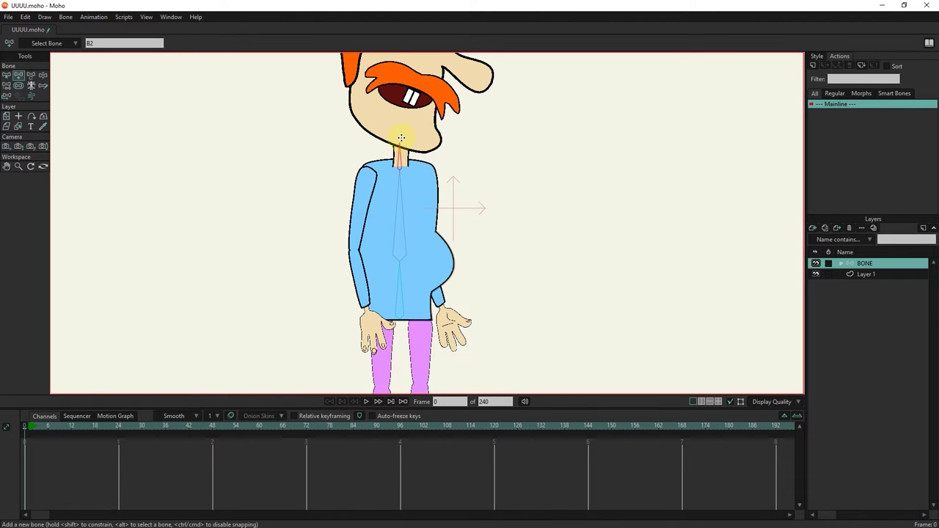
{"action": "left_click_drag", "start_coordinate": [400, 187], "coordinate": [390, 283]}
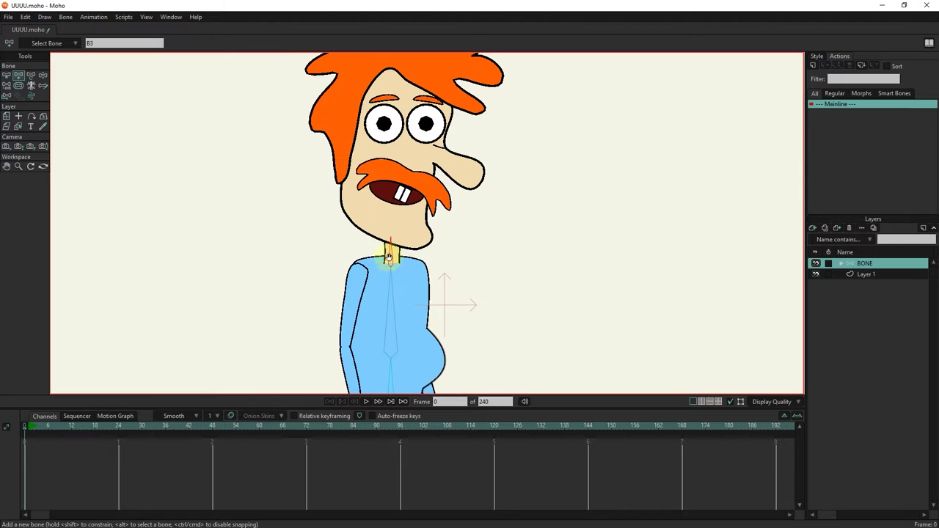
{"action": "left_click_drag", "start_coordinate": [391, 235], "coordinate": [363, 101]}
Draw a horizontal bone extending backward from the base of the pelvis and a short bone pointing straight down from the same spot.
{"action": "left_click", "coordinate": [394, 276]}
{"action": "left_click_drag", "start_coordinate": [394, 277], "coordinate": [428, 111]}
{"action": "scroll", "coordinate": [385, 342], "scroll_direction": "up", "scroll_amount": 3}
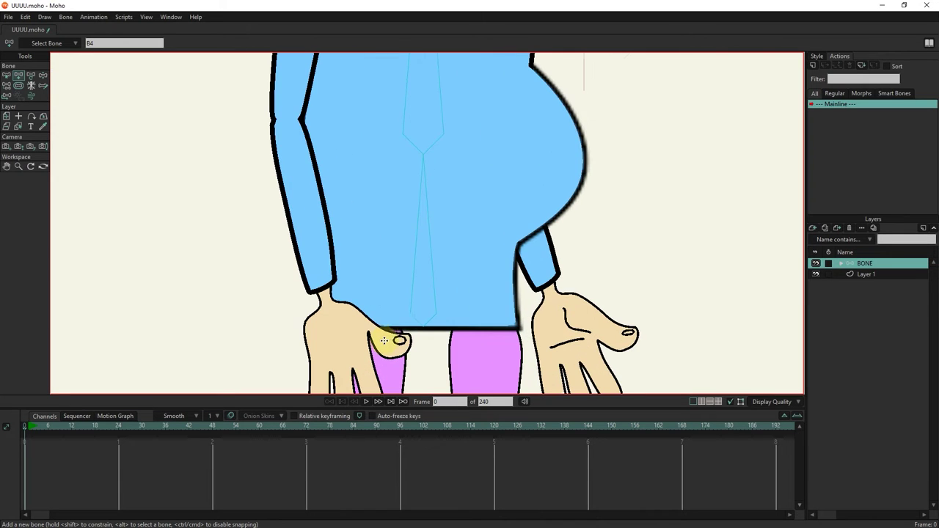
{"action": "left_click_drag", "start_coordinate": [410, 328], "coordinate": [213, 322]}
{"action": "left_click_drag", "start_coordinate": [424, 335], "coordinate": [422, 363]}
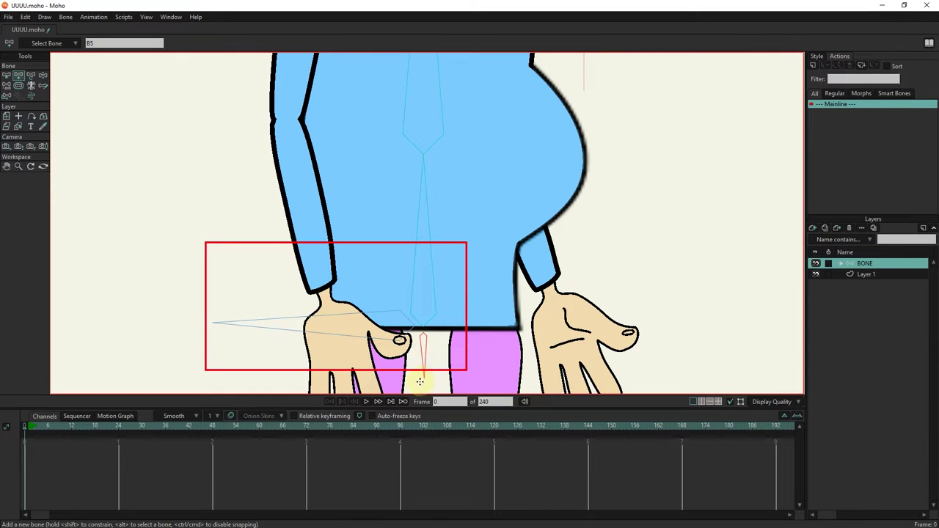
{"action": "key", "text": "ctrl+z"}
{"action": "left_click_drag", "start_coordinate": [424, 330], "coordinate": [423, 387]}
Draw a chain of upper arm, forearm and hand bones along the arm in front of the torso.
{"action": "scroll", "coordinate": [429, 343], "scroll_direction": "down", "scroll_amount": 3}
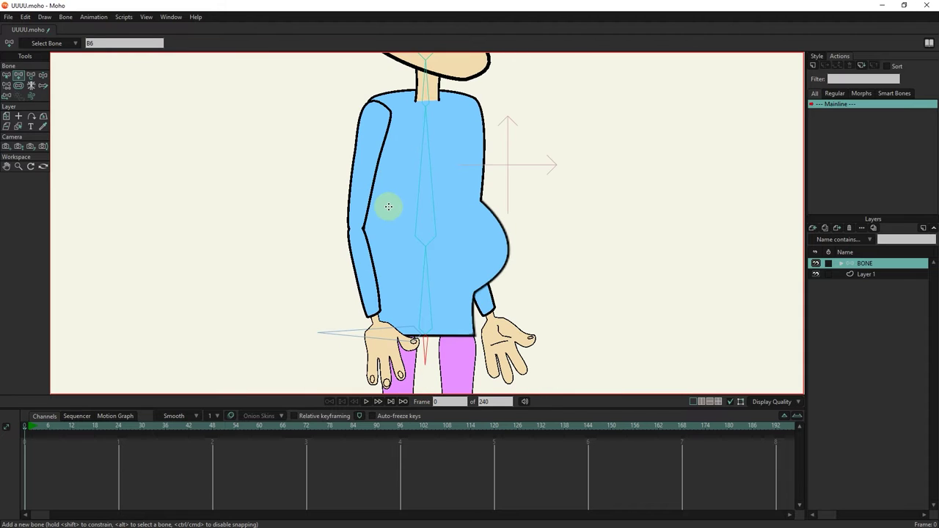
{"action": "left_click", "coordinate": [383, 108]}
{"action": "left_click_drag", "start_coordinate": [375, 110], "coordinate": [356, 227]}
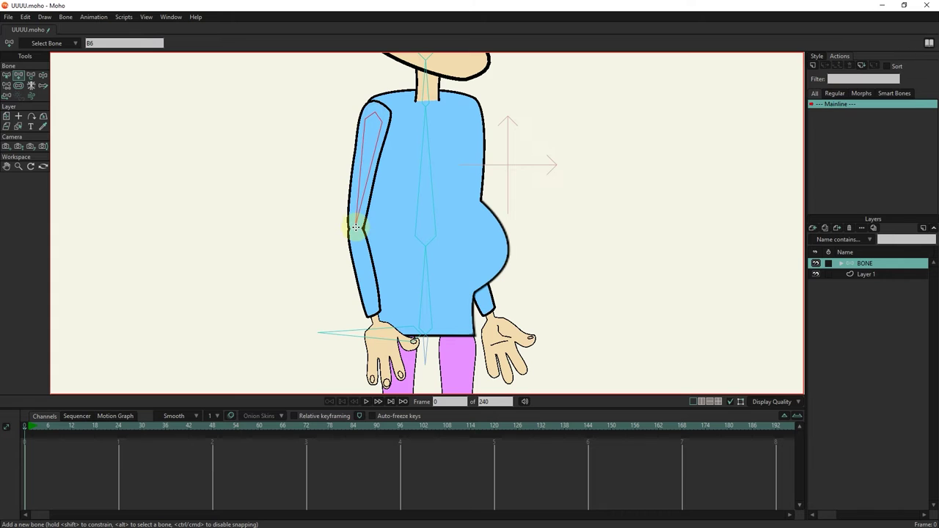
{"action": "left_click_drag", "start_coordinate": [356, 226], "coordinate": [392, 380]}
{"action": "left_click", "coordinate": [511, 78]}
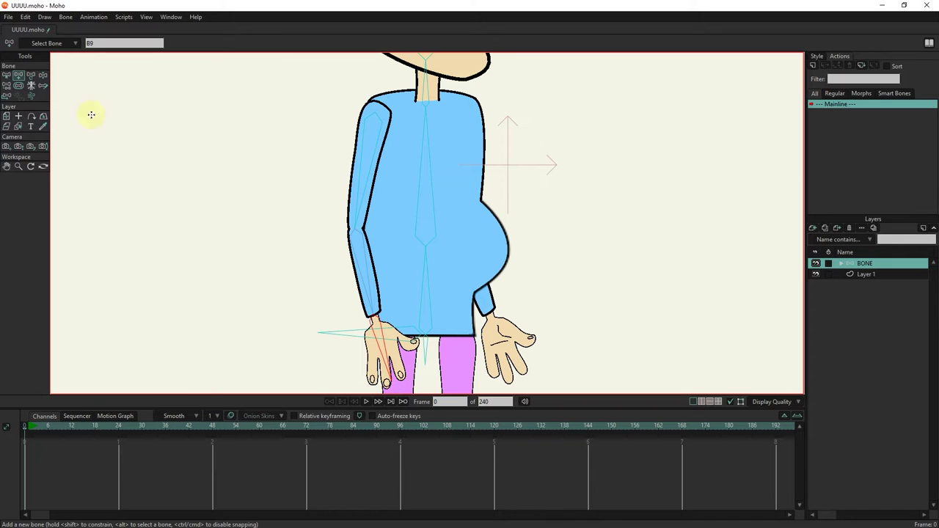
Hide the TORSO, PELVIS-Patch and PELVIS layers to expose the far arm and the thighs.
{"action": "left_click", "coordinate": [19, 126]}
{"action": "left_click", "coordinate": [474, 146]}
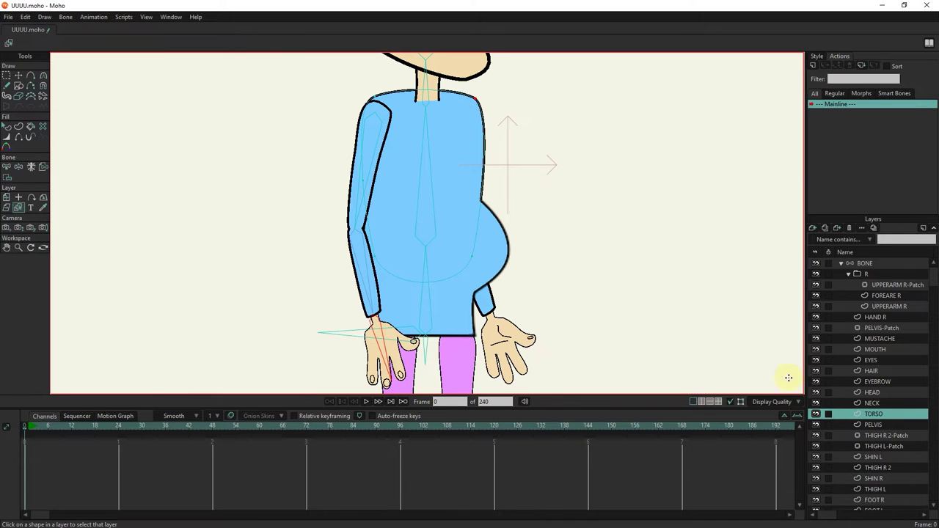
{"action": "left_click", "coordinate": [815, 414]}
{"action": "left_click", "coordinate": [496, 253]}
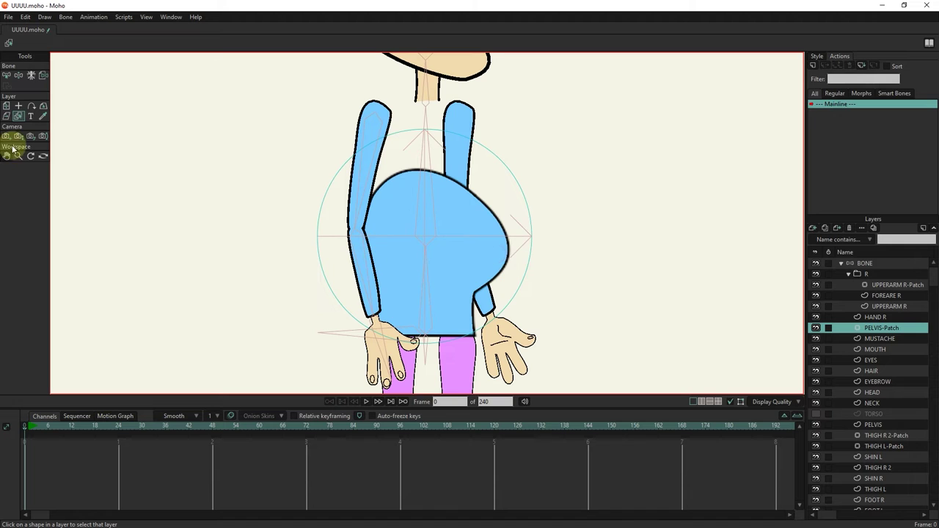
{"action": "left_click", "coordinate": [816, 328]}
{"action": "left_click", "coordinate": [492, 231]}
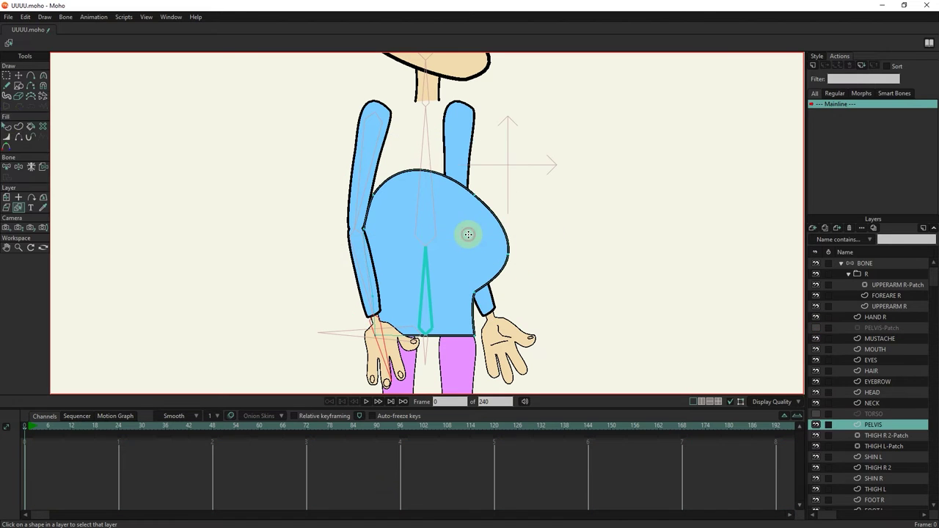
{"action": "left_click", "coordinate": [817, 425]}
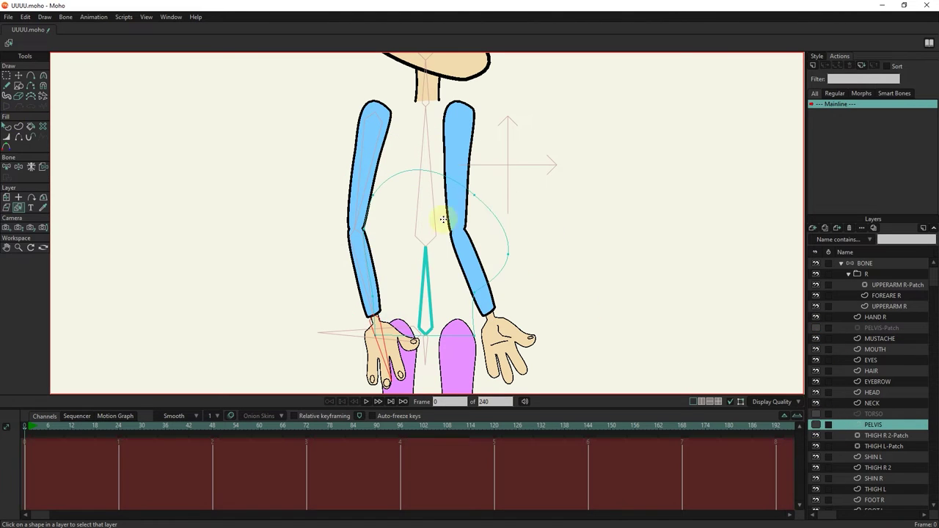
Draw a chain of upper arm, forearm and hand bones along the far arm in the BONE layer.
{"action": "left_click", "coordinate": [867, 262]}
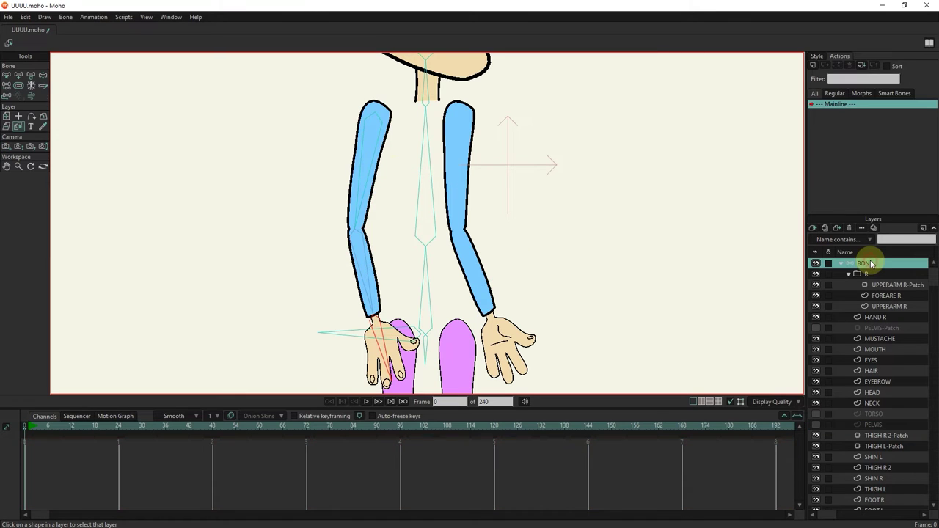
{"action": "left_click", "coordinate": [18, 75]}
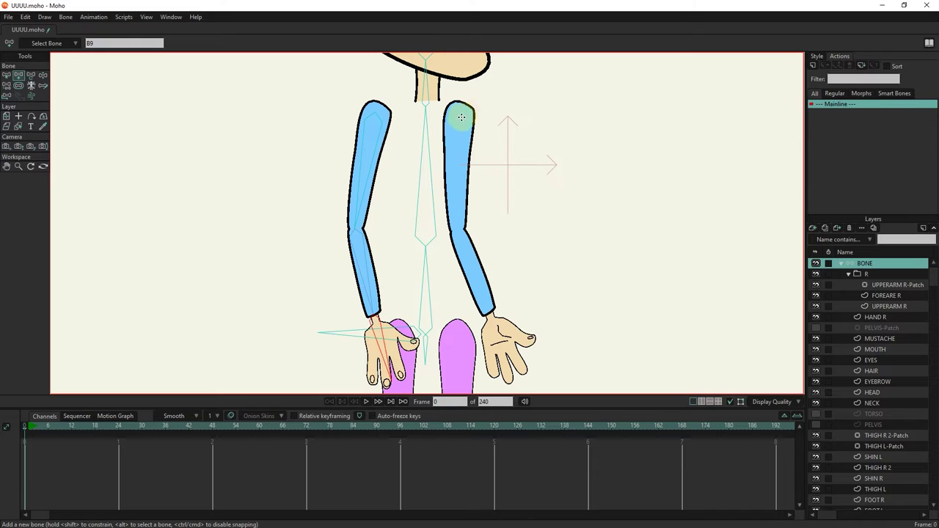
{"action": "left_click_drag", "start_coordinate": [464, 114], "coordinate": [457, 233]}
{"action": "left_click_drag", "start_coordinate": [457, 232], "coordinate": [515, 377]}
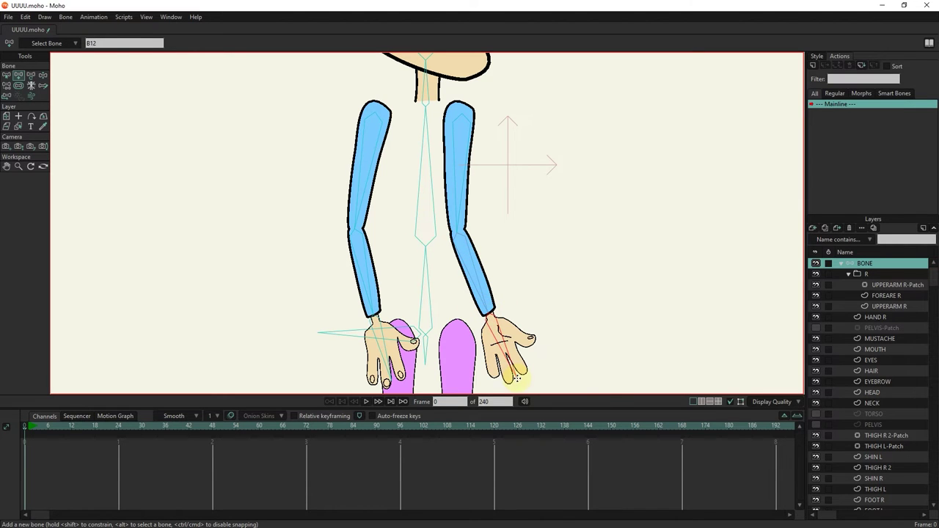
Draw thigh and shin bones in both legs, each ending in a short horizontal bone at the ankle.
{"action": "left_click_drag", "start_coordinate": [562, 355], "coordinate": [569, 166]}
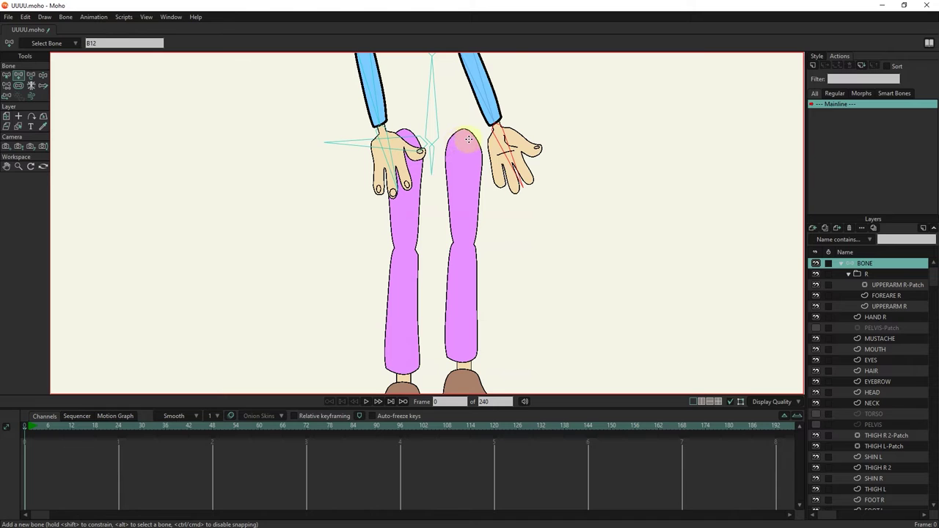
{"action": "left_click_drag", "start_coordinate": [463, 136], "coordinate": [427, 365]}
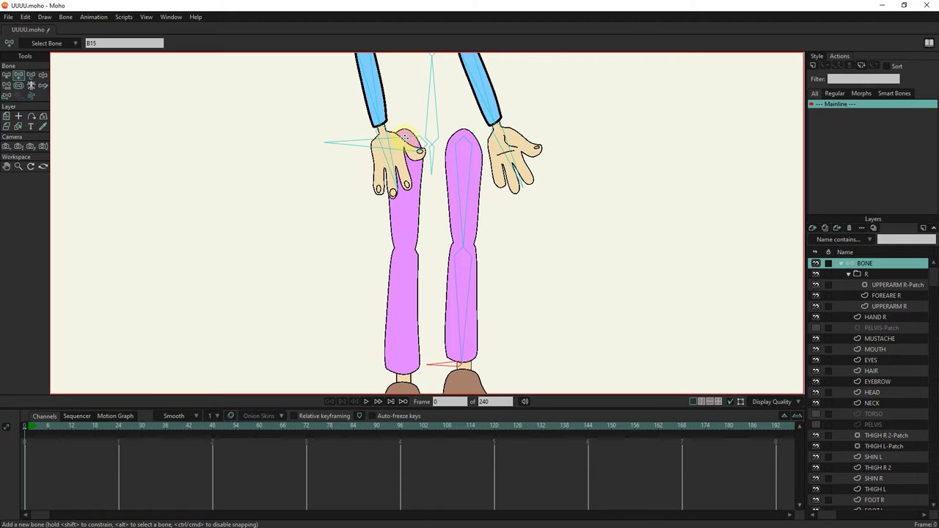
{"action": "left_click_drag", "start_coordinate": [404, 137], "coordinate": [369, 374]}
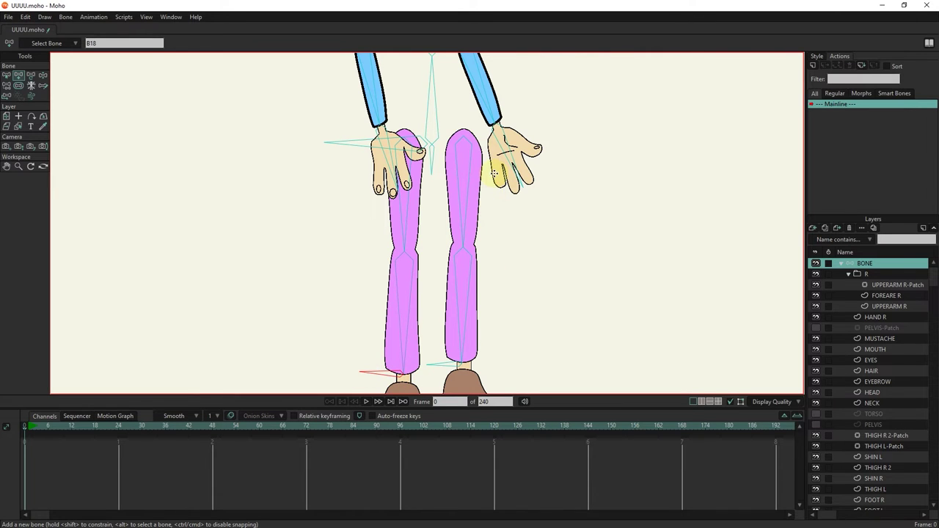
Make the PELVIS-Patch, TORSO and PELVIS layers visible again.
{"action": "left_click_drag", "start_coordinate": [399, 184], "coordinate": [377, 308]}
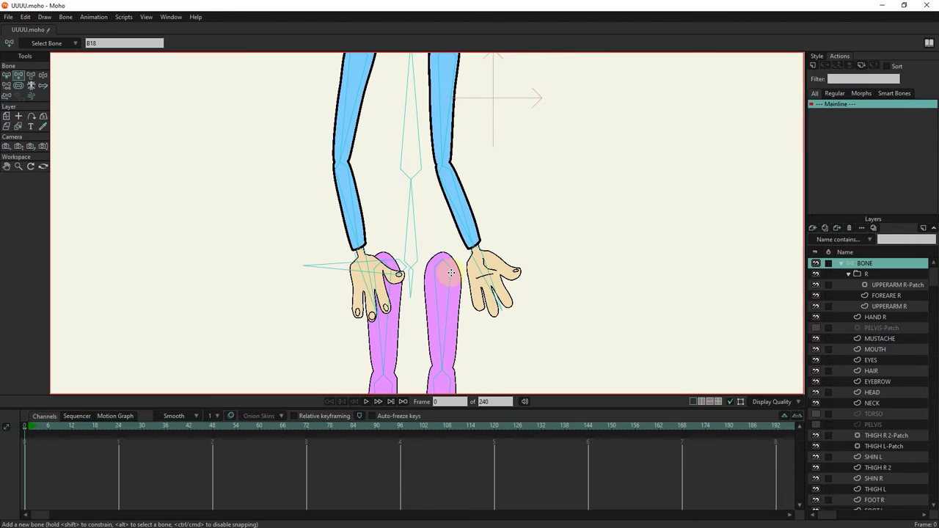
{"action": "left_click", "coordinate": [815, 329]}
{"action": "left_click", "coordinate": [815, 414]}
{"action": "left_click", "coordinate": [816, 425]}
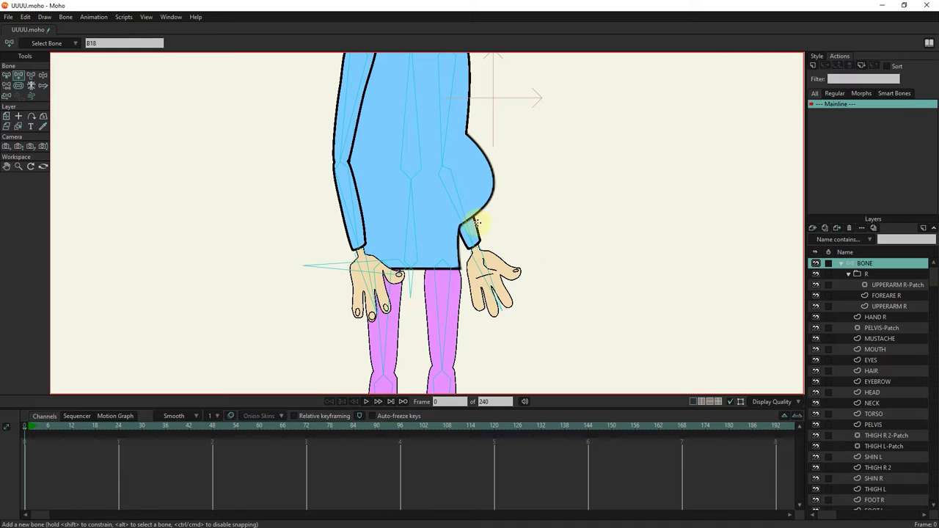
Reduce the bone strength of all bones in the rig together to about 0.0668.
{"action": "left_click", "coordinate": [19, 85]}
{"action": "scroll", "coordinate": [337, 223], "scroll_direction": "down", "scroll_amount": 5}
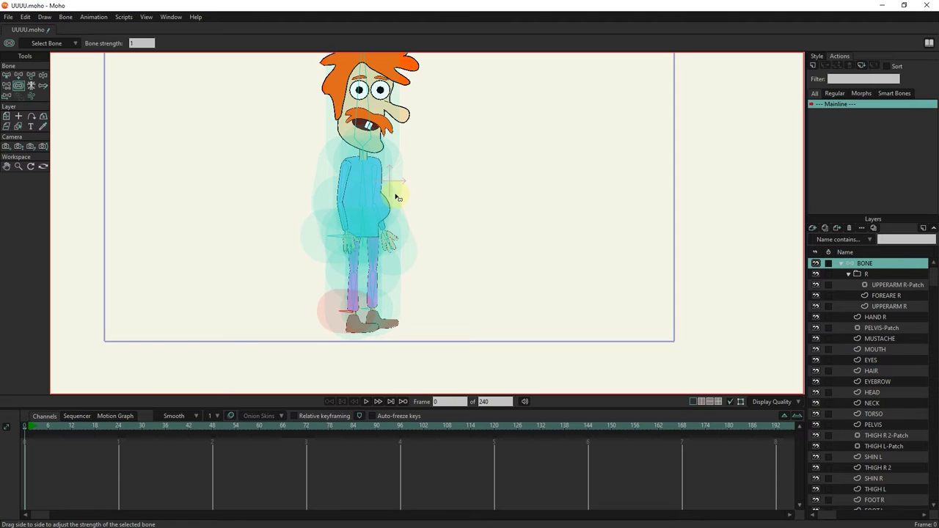
{"action": "key", "text": "ctrl+a"}
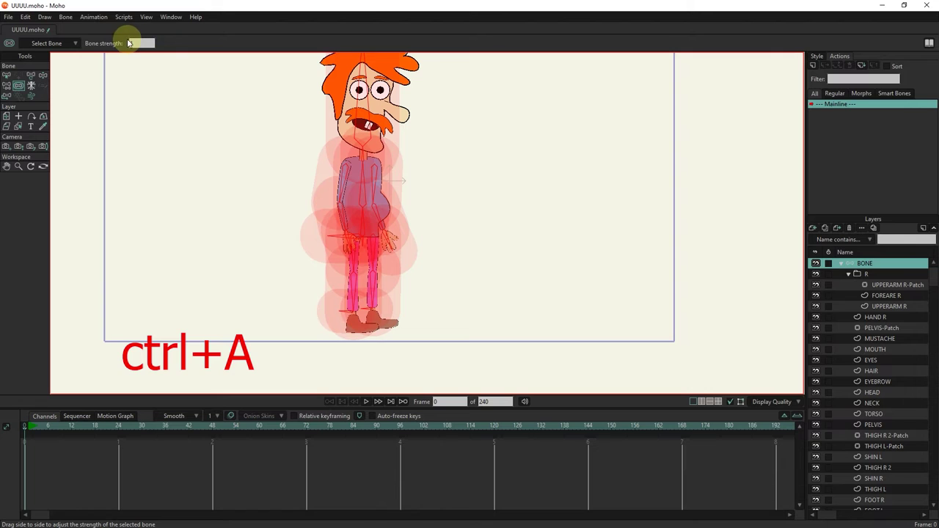
{"action": "left_click_drag", "start_coordinate": [300, 199], "coordinate": [243, 207]}
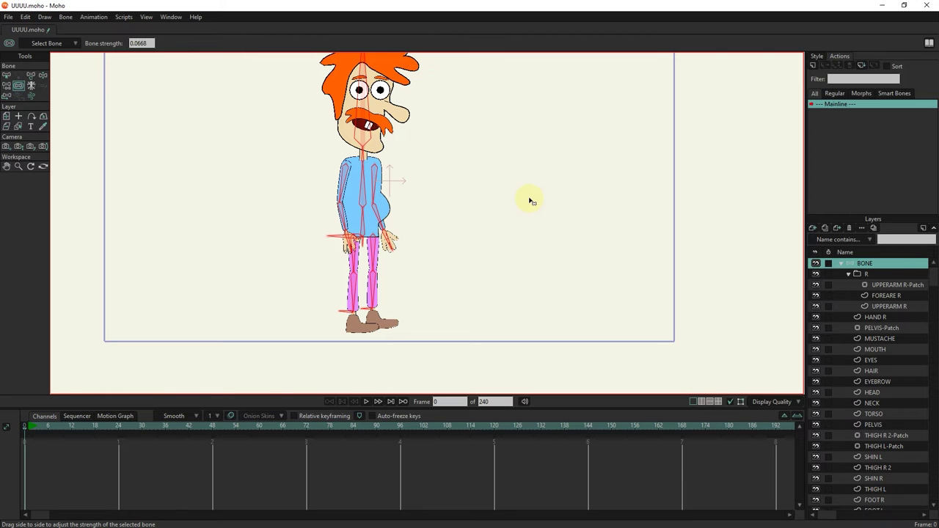
Set the bone strength of the long horizontal bone at the hips to 0.
{"action": "scroll", "coordinate": [355, 240], "scroll_direction": "up", "scroll_amount": 5}
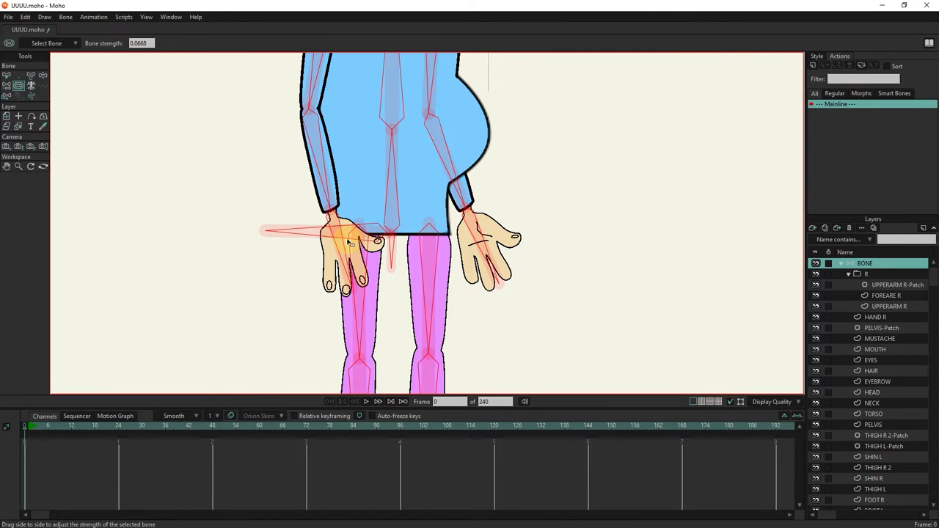
{"action": "left_click", "coordinate": [7, 77]}
{"action": "left_click", "coordinate": [321, 238]}
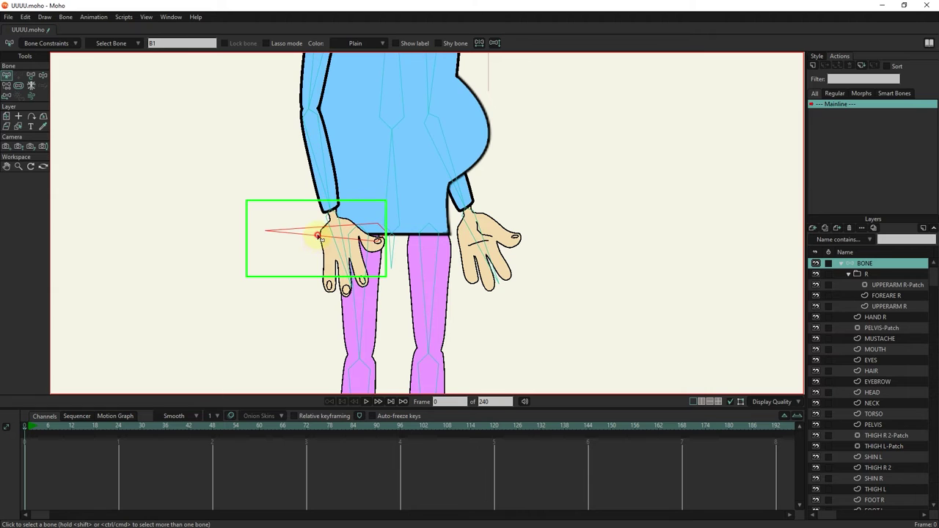
{"action": "left_click", "coordinate": [307, 232]}
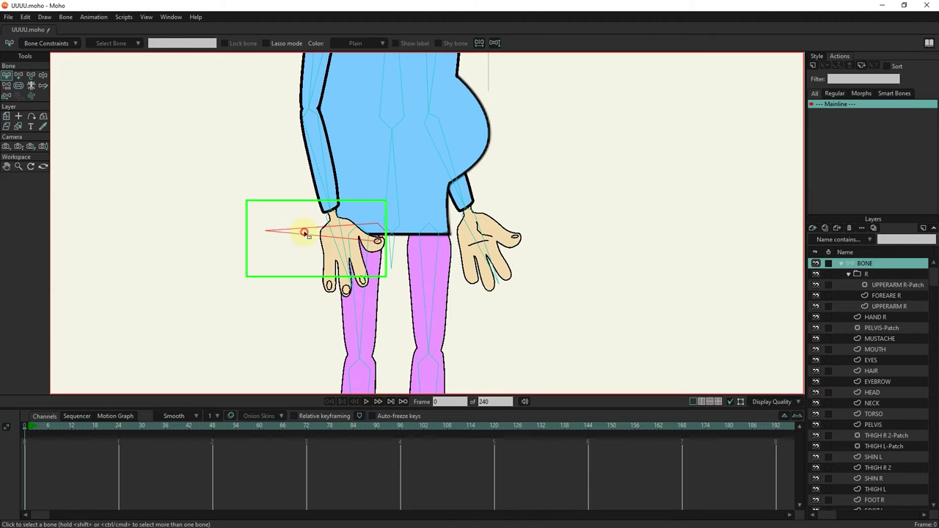
{"action": "left_click", "coordinate": [19, 85]}
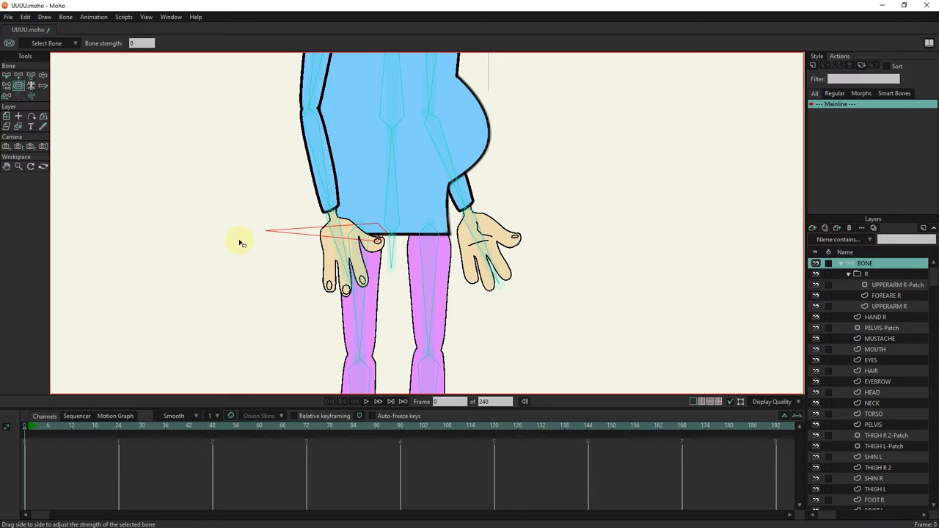
Parent the lower torso bone to the long horizontal bone at the hips.
{"action": "left_click", "coordinate": [6, 85]}
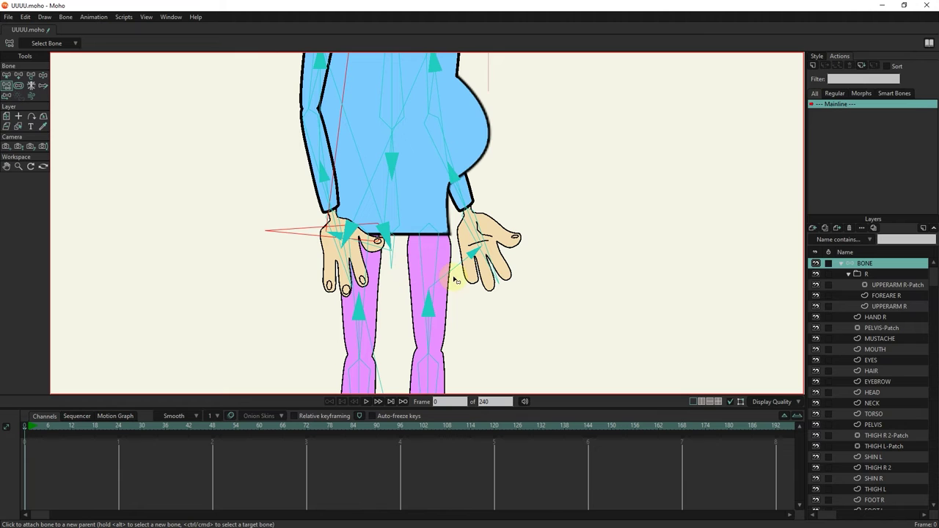
{"action": "left_click", "coordinate": [6, 75]}
{"action": "left_click", "coordinate": [395, 194]}
{"action": "left_click", "coordinate": [338, 169]}
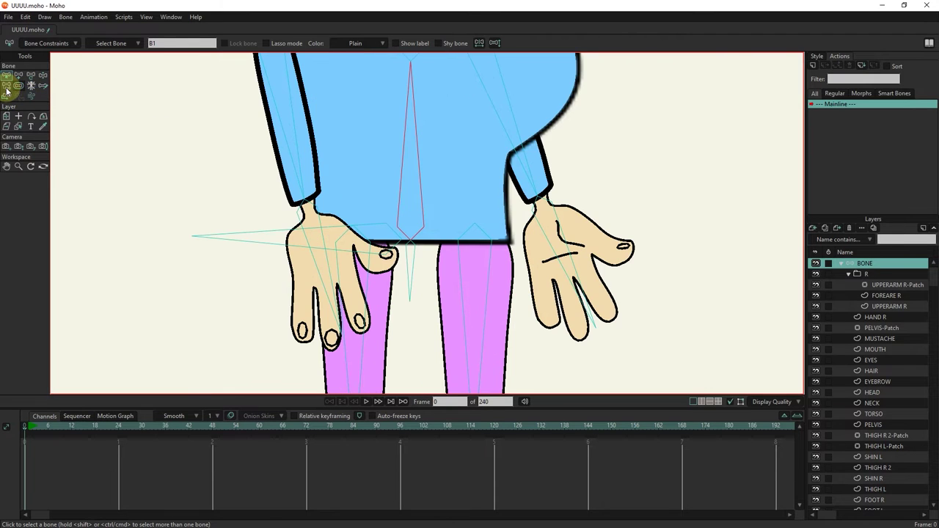
{"action": "left_click", "coordinate": [6, 87]}
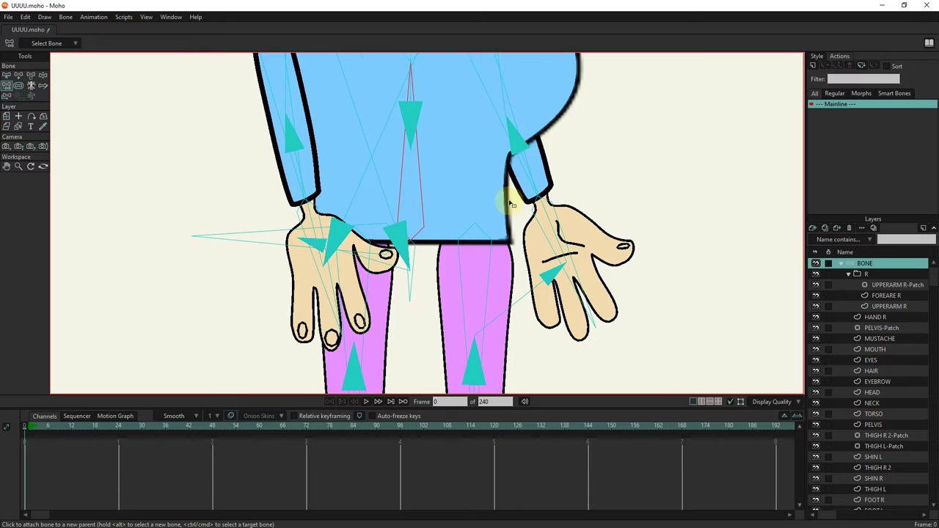
{"action": "scroll", "coordinate": [512, 204], "scroll_direction": "down", "scroll_amount": 3}
{"action": "scroll", "coordinate": [497, 205], "scroll_direction": "up", "scroll_amount": 5}
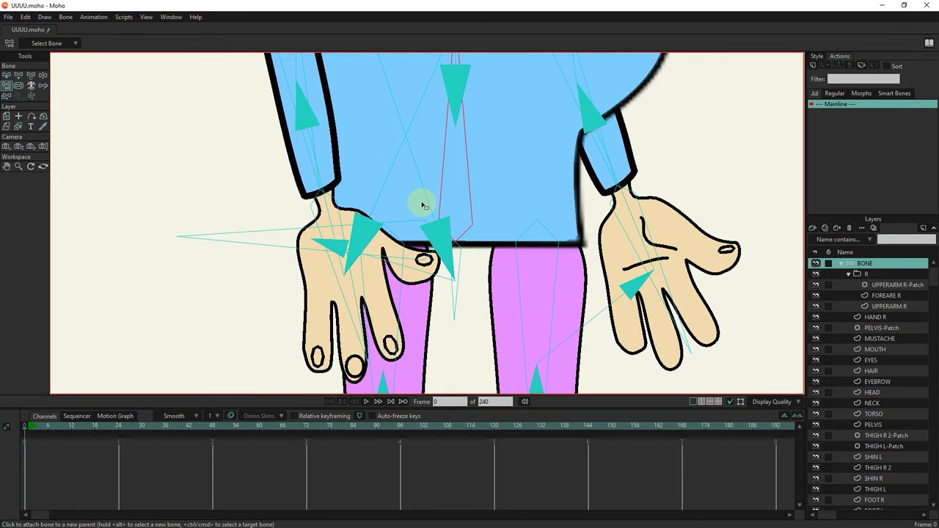
{"action": "left_click", "coordinate": [290, 233]}
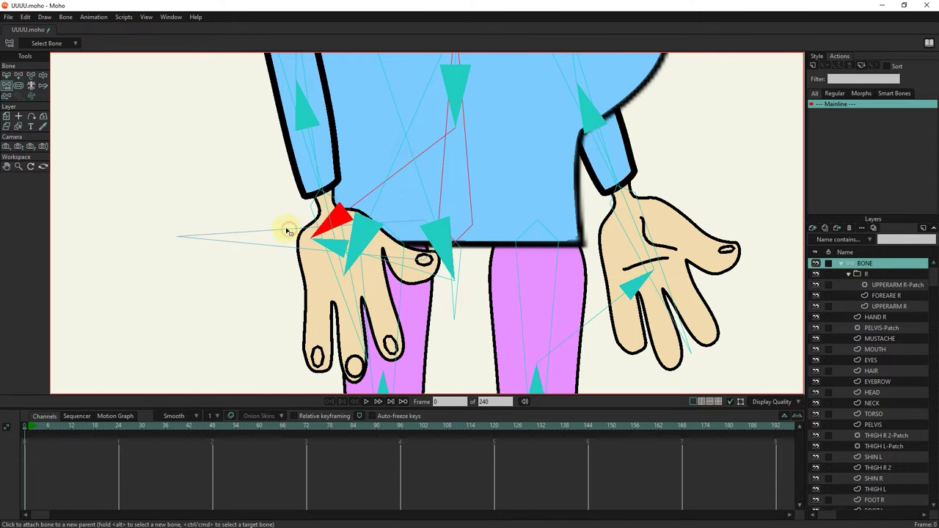
Check which bone the short downward pelvis bone is parented to.
{"action": "left_click", "coordinate": [6, 74]}
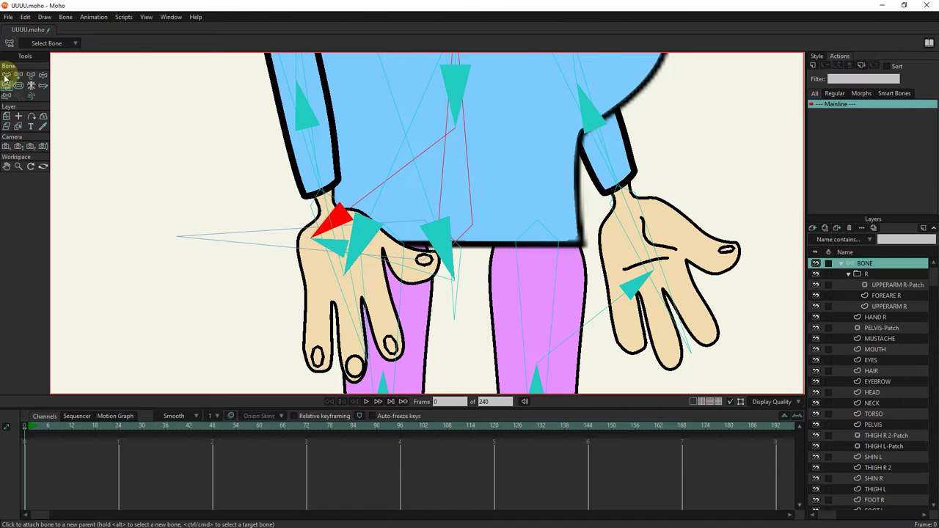
{"action": "left_click", "coordinate": [466, 157]}
{"action": "left_click", "coordinate": [43, 85]}
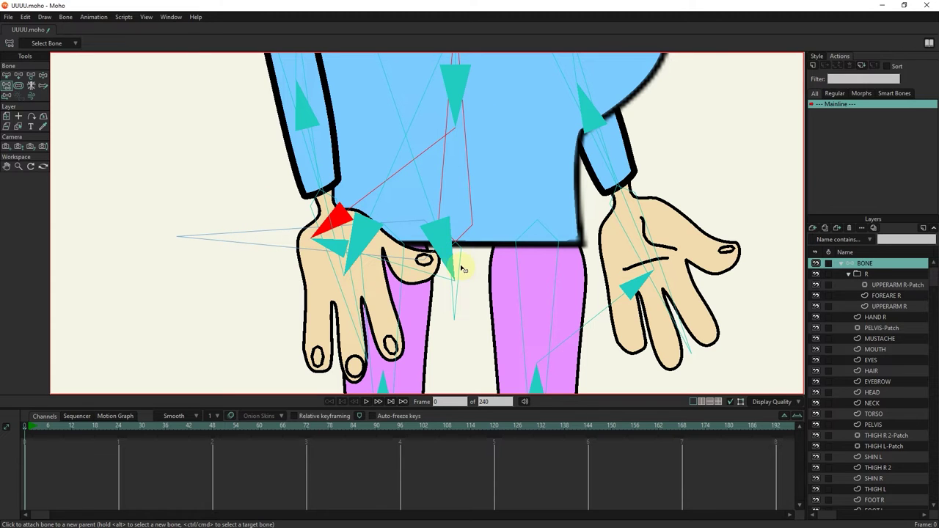
{"action": "left_click", "coordinate": [7, 75]}
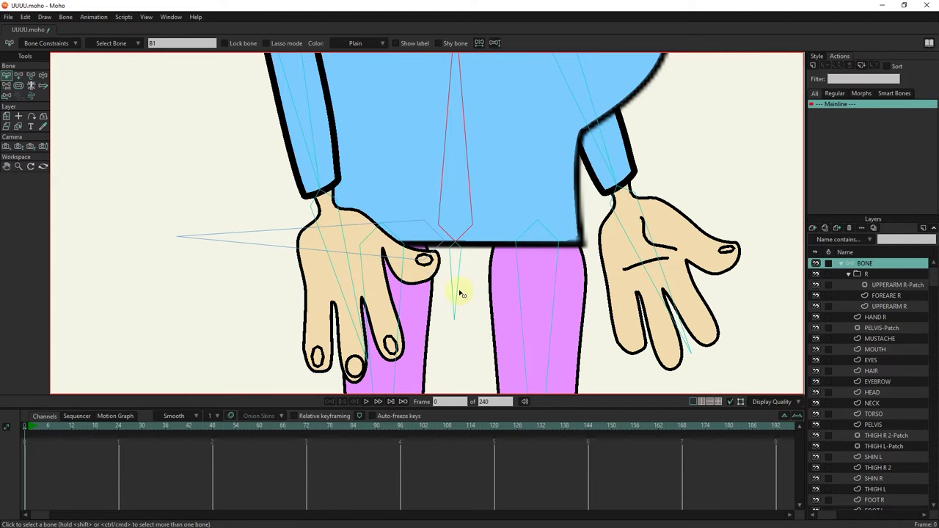
{"action": "left_click", "coordinate": [7, 85]}
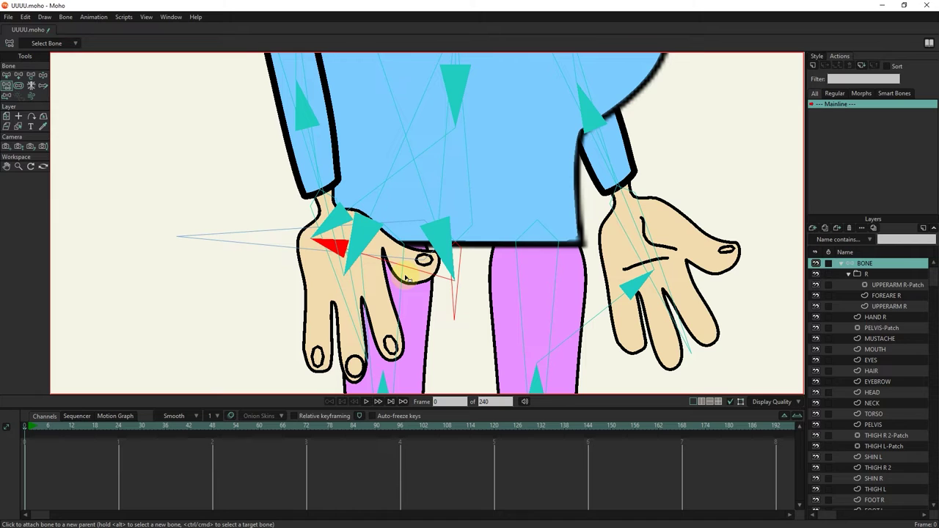
Reparent both thigh bones to the short downward pelvis bone.
{"action": "left_click", "coordinate": [6, 77]}
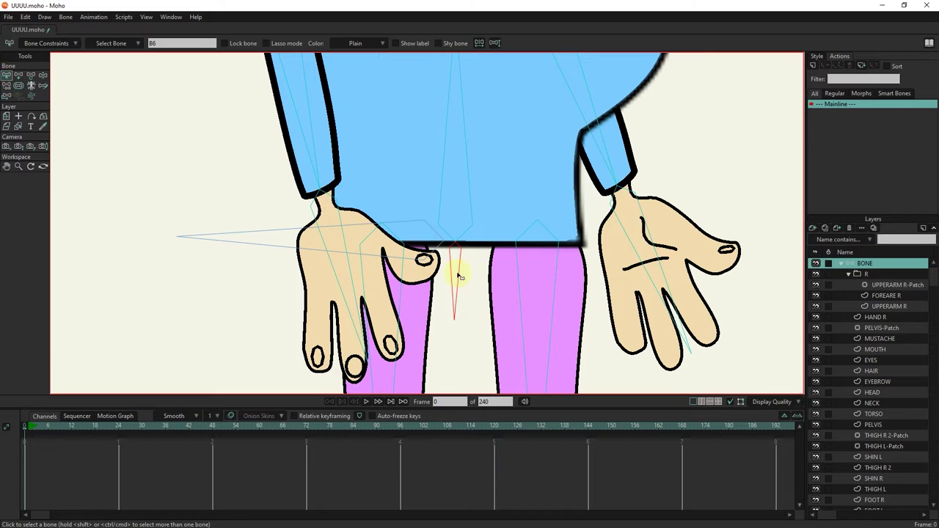
{"action": "left_click", "coordinate": [556, 293]}
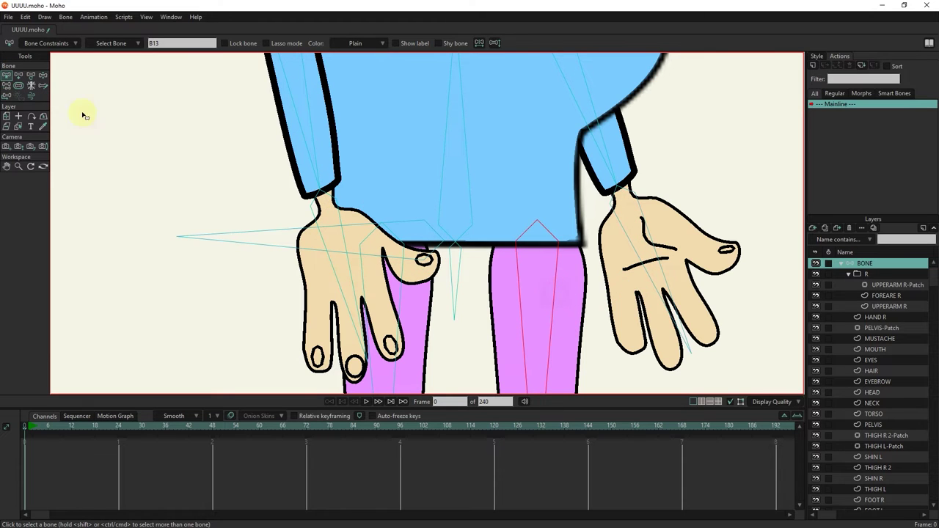
{"action": "left_click", "coordinate": [19, 85]}
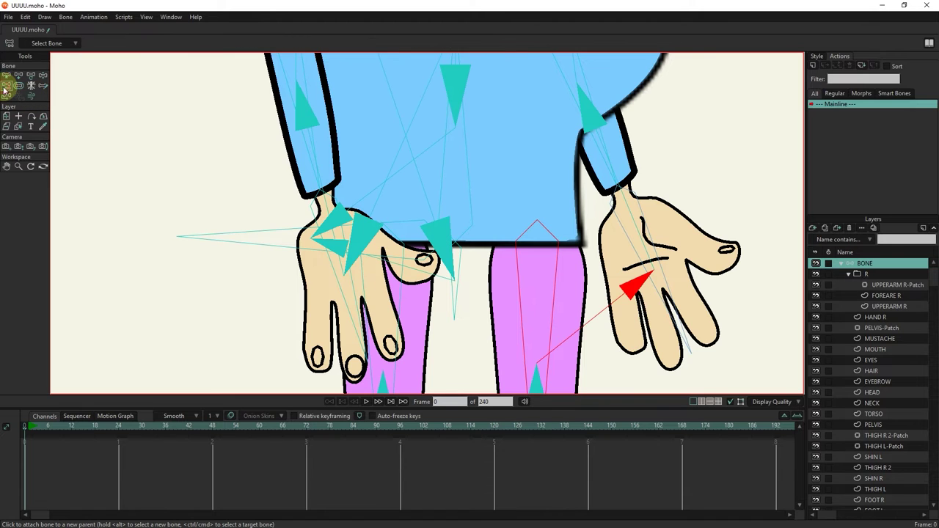
{"action": "left_click", "coordinate": [456, 297]}
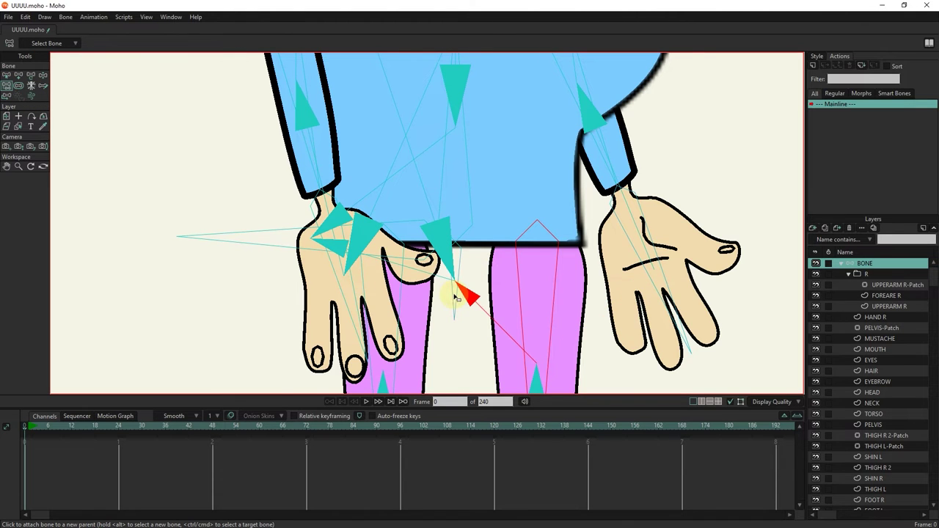
{"action": "left_click", "coordinate": [7, 75]}
{"action": "left_click", "coordinate": [399, 304]}
{"action": "left_click", "coordinate": [7, 85]}
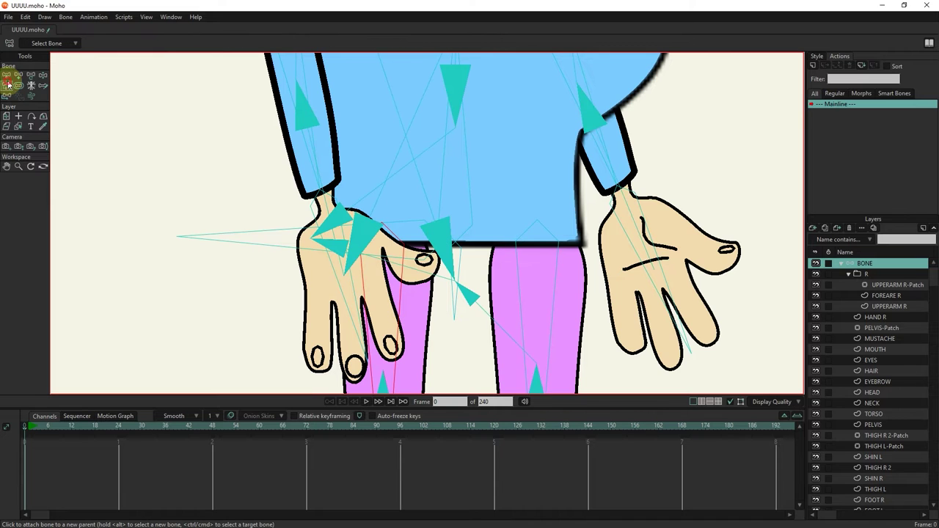
{"action": "left_click", "coordinate": [451, 297]}
Check the parent links of the leg bones and of the upper torso bone.
{"action": "left_click_drag", "start_coordinate": [457, 318], "coordinate": [370, 122]}
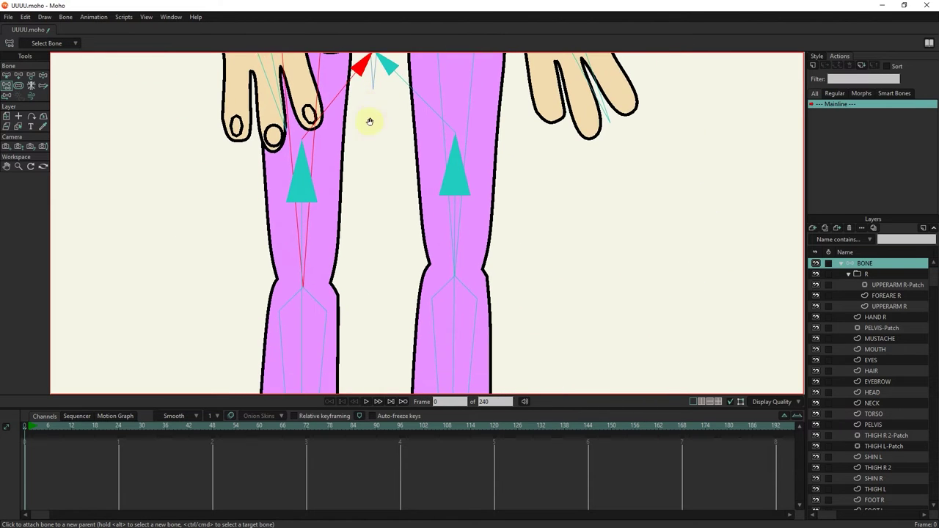
{"action": "left_click", "coordinate": [7, 77]}
{"action": "left_click", "coordinate": [5, 88]}
{"action": "scroll", "coordinate": [255, 251], "scroll_direction": "down", "scroll_amount": 3}
{"action": "left_click_drag", "start_coordinate": [291, 296], "coordinate": [352, 262]}
{"action": "scroll", "coordinate": [325, 237], "scroll_direction": "up", "scroll_amount": 2}
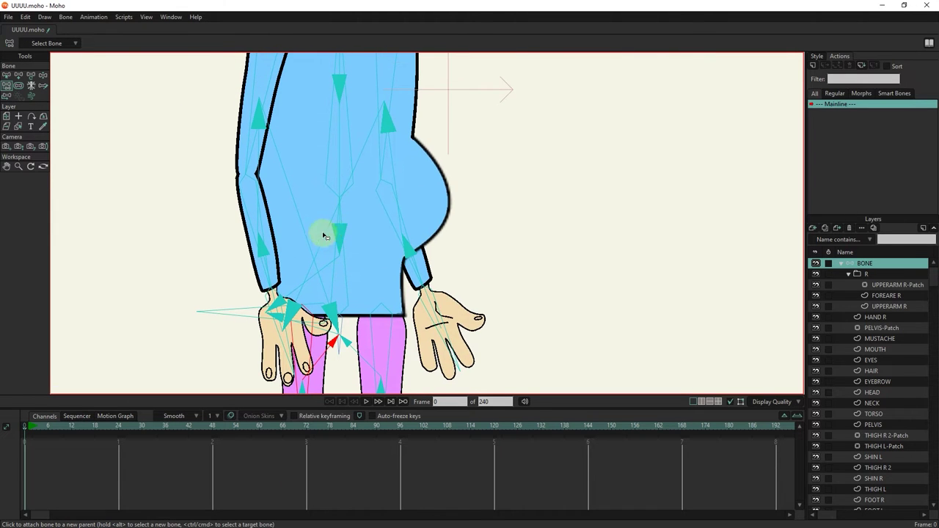
{"action": "left_click", "coordinate": [9, 78]}
{"action": "left_click", "coordinate": [348, 184]}
{"action": "left_click", "coordinate": [7, 86]}
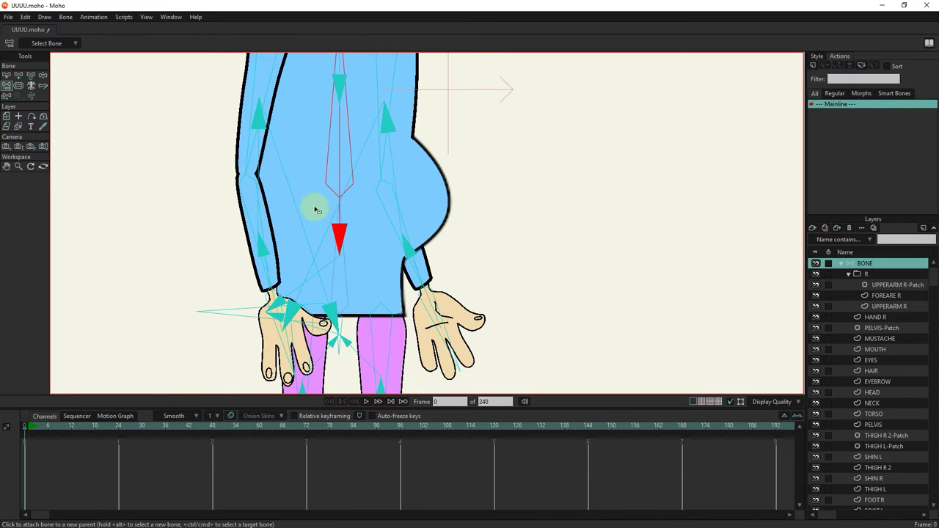
Reparent both upper arm bones to the upper torso bone.
{"action": "scroll", "coordinate": [331, 289], "scroll_direction": "up", "scroll_amount": 10}
{"action": "left_click", "coordinate": [353, 256]}
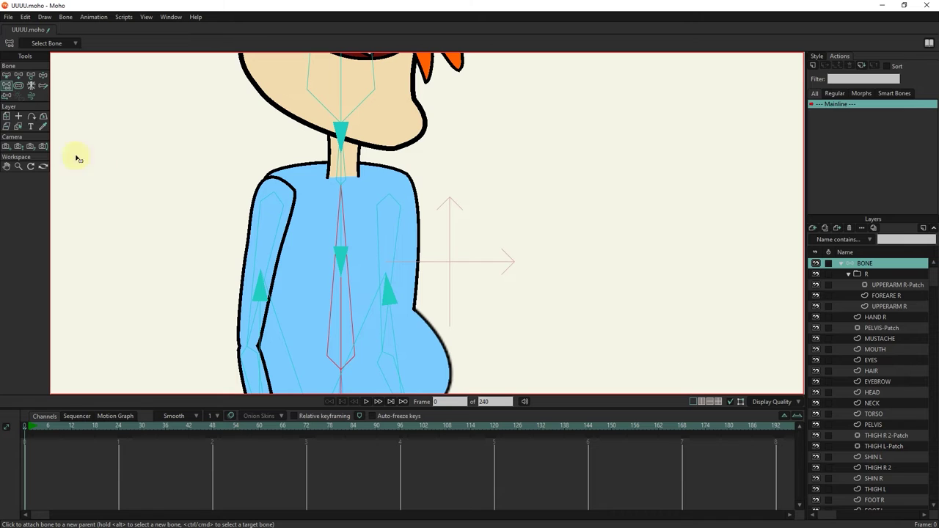
{"action": "left_click", "coordinate": [8, 76]}
{"action": "left_click", "coordinate": [397, 216]}
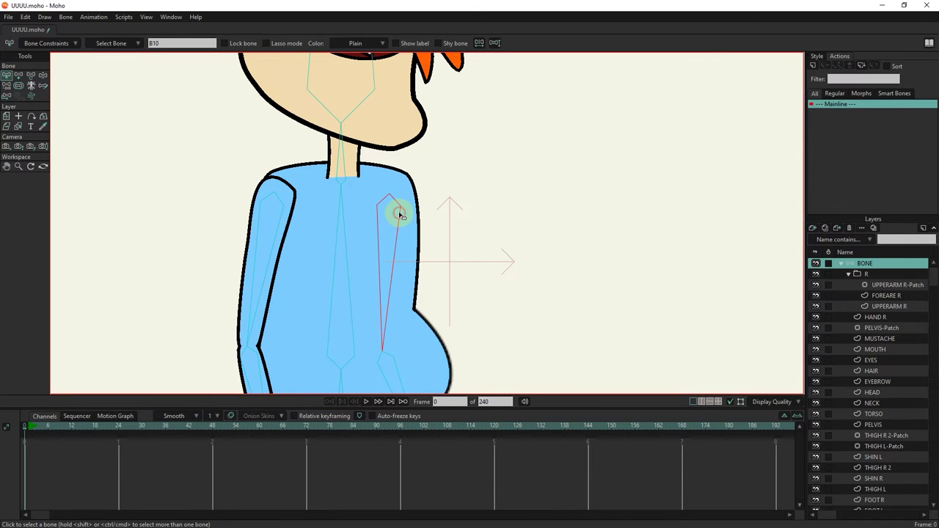
{"action": "left_click", "coordinate": [6, 86]}
{"action": "left_click", "coordinate": [325, 269]}
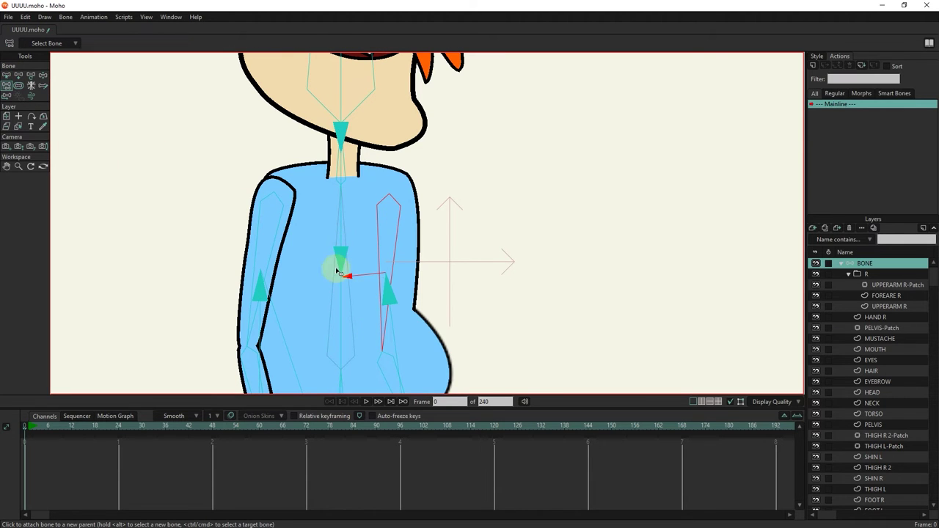
{"action": "left_click", "coordinate": [7, 75]}
{"action": "left_click", "coordinate": [273, 230]}
{"action": "left_click", "coordinate": [6, 87]}
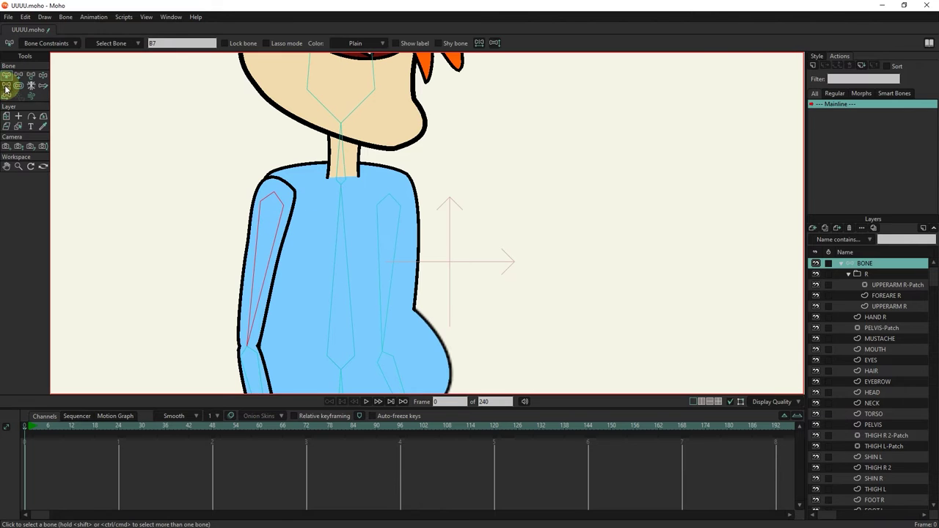
{"action": "left_click", "coordinate": [342, 245]}
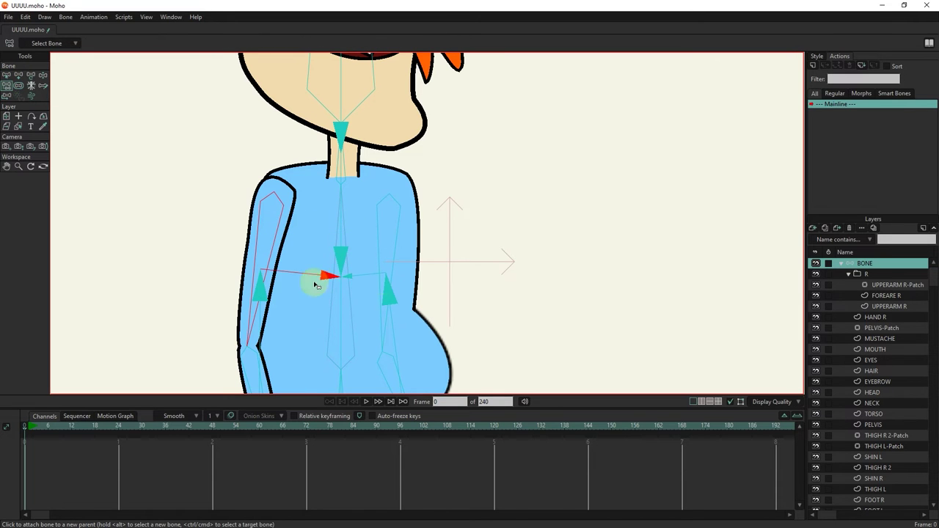
Check which bone the neck bone is parented to.
{"action": "left_click_drag", "start_coordinate": [342, 145], "coordinate": [338, 225]}
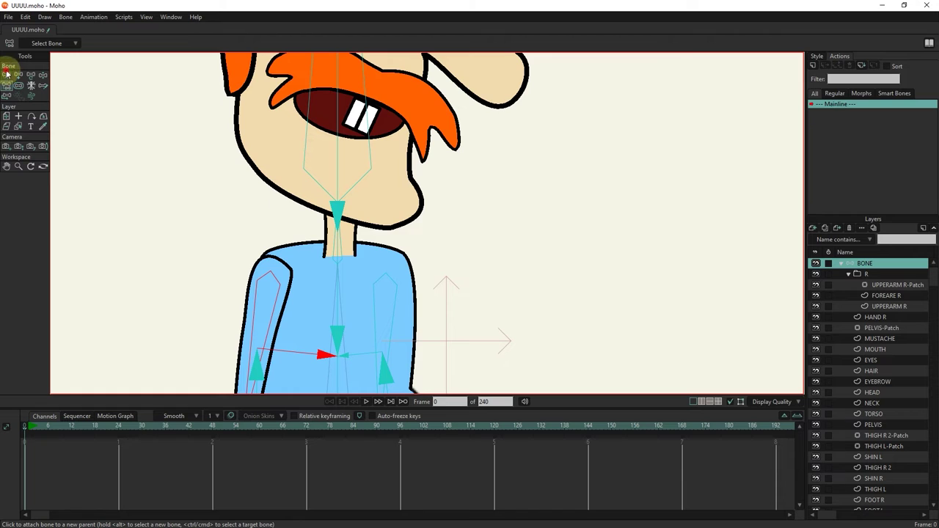
{"action": "left_click", "coordinate": [340, 248]}
{"action": "left_click", "coordinate": [338, 333]}
{"action": "left_click", "coordinate": [6, 76]}
{"action": "left_click", "coordinate": [336, 242]}
{"action": "left_click", "coordinate": [11, 86]}
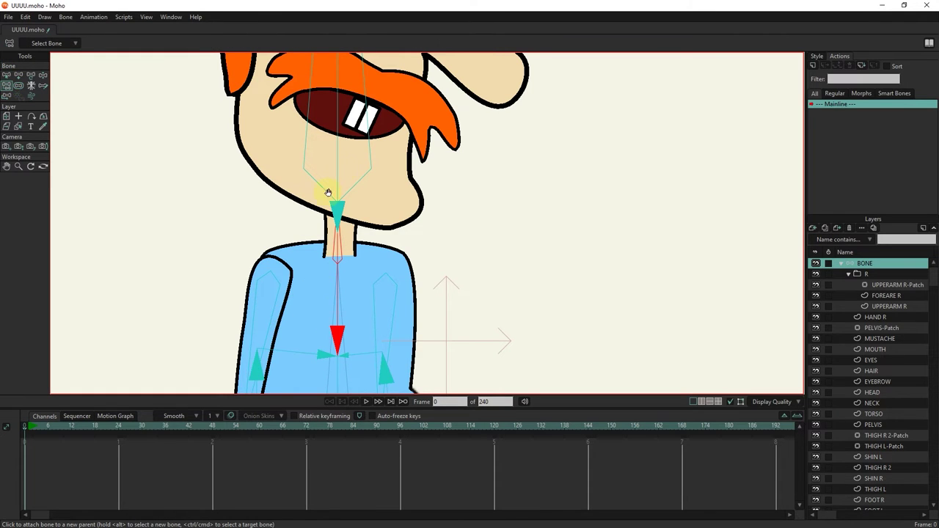
Check the head bone's parent and the parent links across the torso and arms.
{"action": "scroll", "coordinate": [332, 240], "scroll_direction": "up", "scroll_amount": 3}
{"action": "left_click", "coordinate": [7, 75]}
{"action": "left_click", "coordinate": [304, 212]}
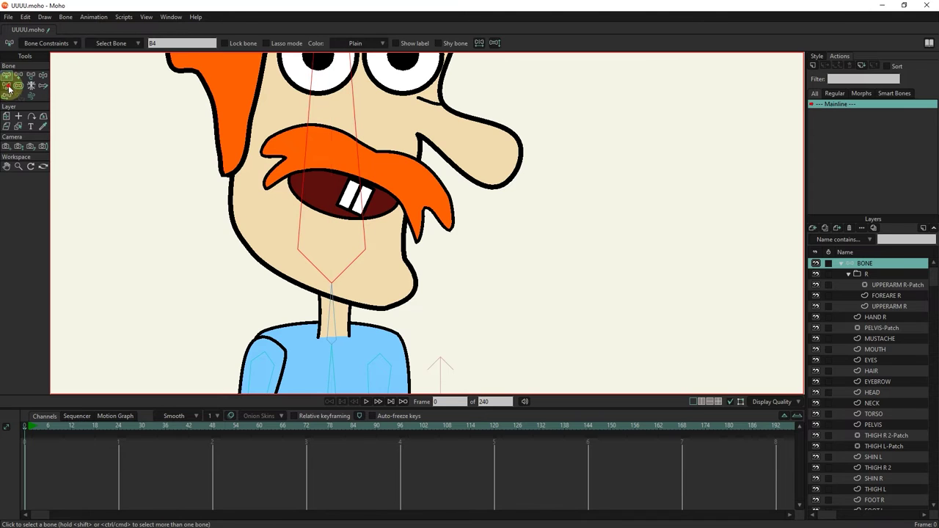
{"action": "left_click", "coordinate": [9, 87]}
{"action": "left_click", "coordinate": [6, 76]}
{"action": "scroll", "coordinate": [230, 262], "scroll_direction": "down", "scroll_amount": 3}
{"action": "left_click_drag", "start_coordinate": [321, 319], "coordinate": [339, 172]}
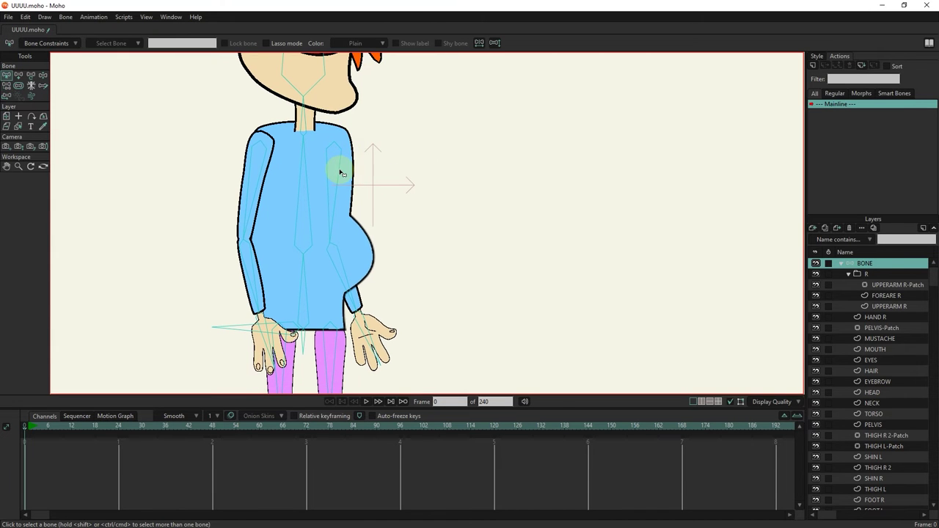
{"action": "left_click", "coordinate": [7, 86]}
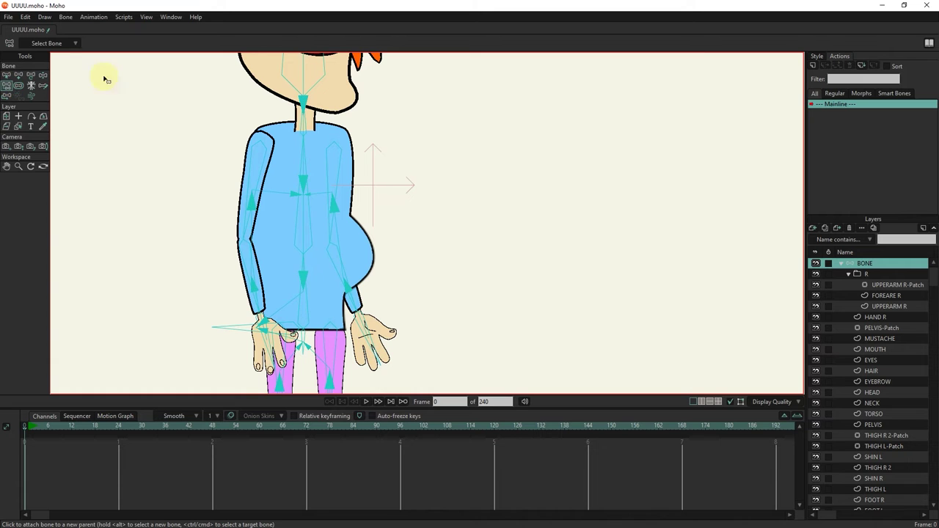
Test the arm rig by manipulating both forearm bones and check the parent links.
{"action": "left_click", "coordinate": [44, 75]}
{"action": "left_click_drag", "start_coordinate": [362, 299], "coordinate": [413, 314]}
{"action": "left_click_drag", "start_coordinate": [256, 298], "coordinate": [332, 299]}
{"action": "left_click", "coordinate": [6, 86]}
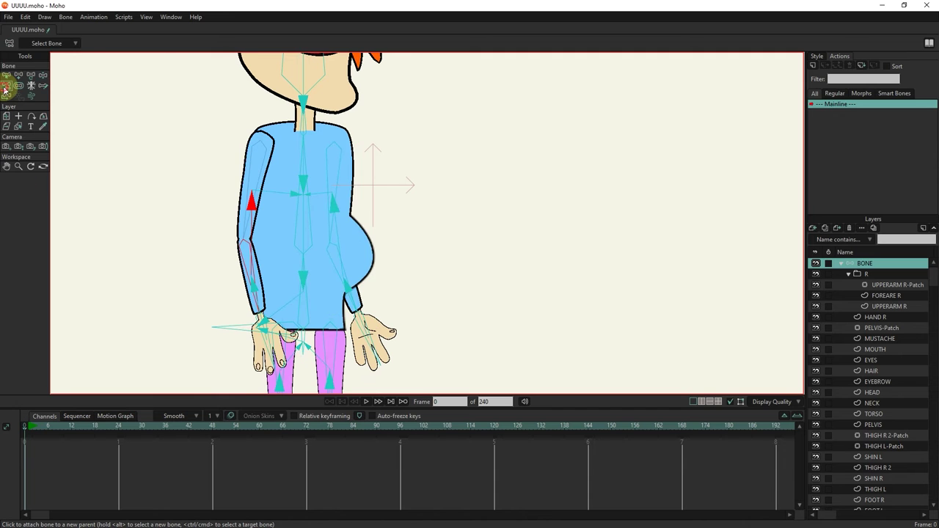
Group the HEAD, EYEBROW, HAIR, EYES, MOUTH and MUSTACHE layers into a new group layer.
{"action": "scroll", "coordinate": [346, 251], "scroll_direction": "up", "scroll_amount": 4}
{"action": "left_click", "coordinate": [6, 75]}
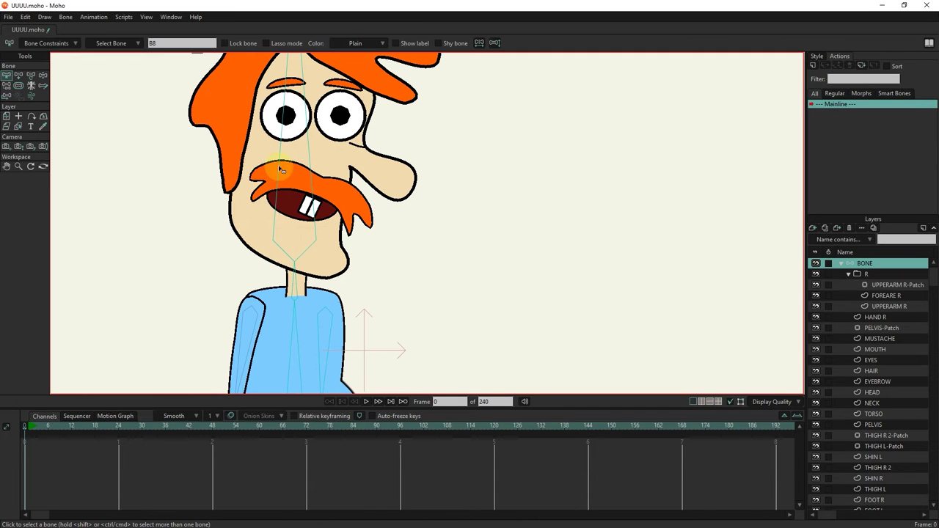
{"action": "left_click", "coordinate": [334, 211]}
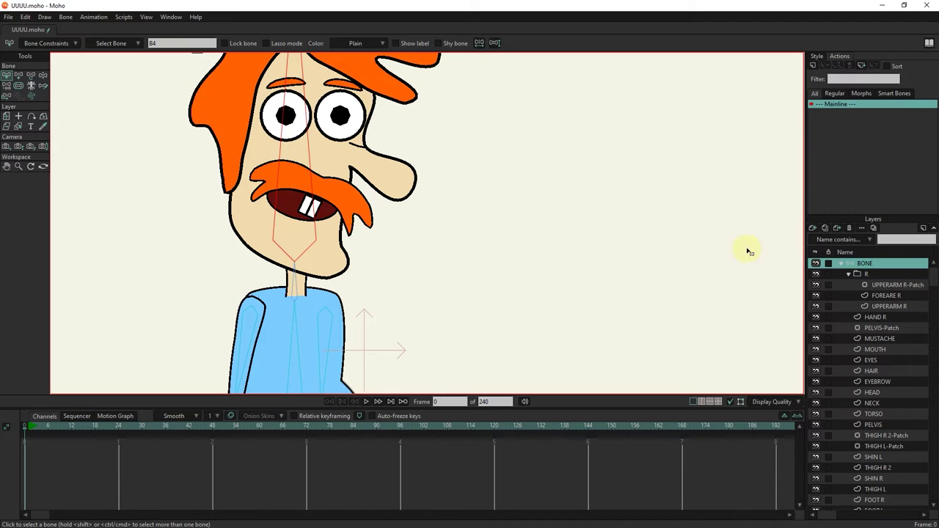
{"action": "left_click", "coordinate": [873, 393]}
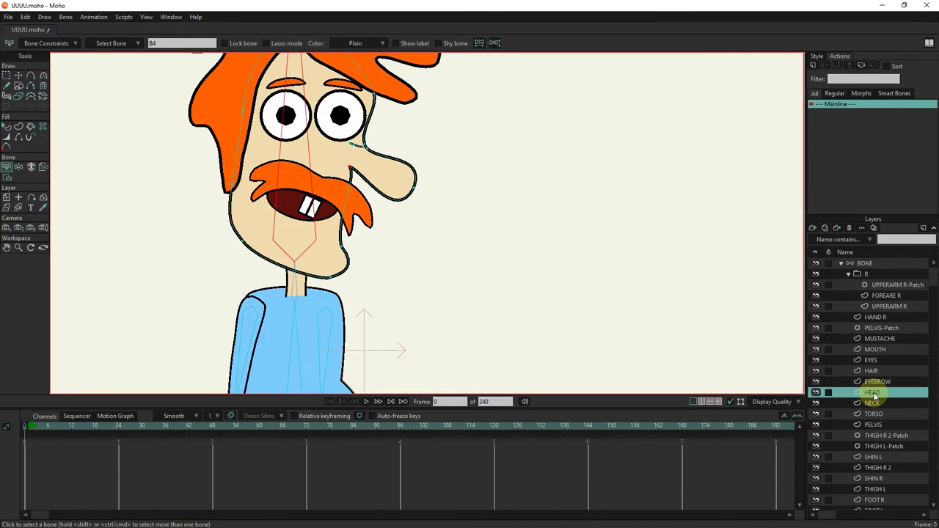
{"action": "left_click", "coordinate": [884, 383], "text": "ctrl"}
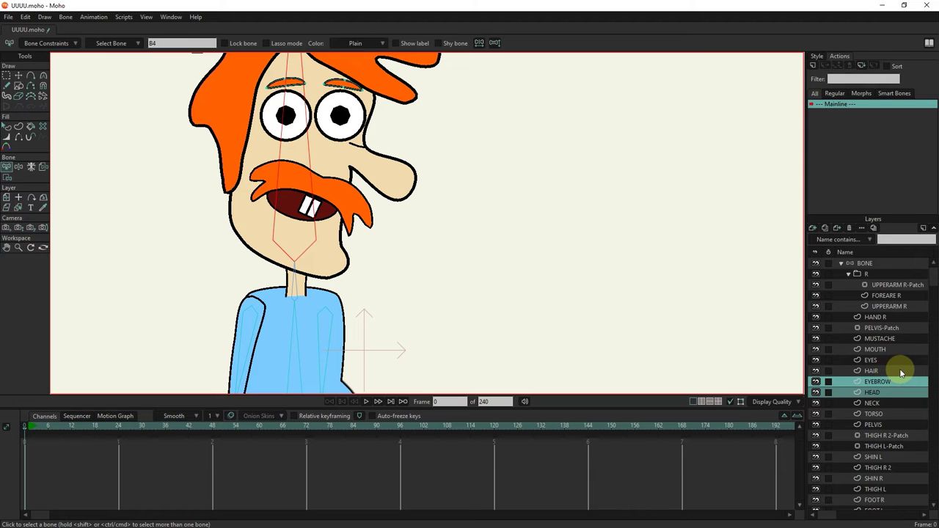
{"action": "left_click", "coordinate": [892, 371], "text": "ctrl"}
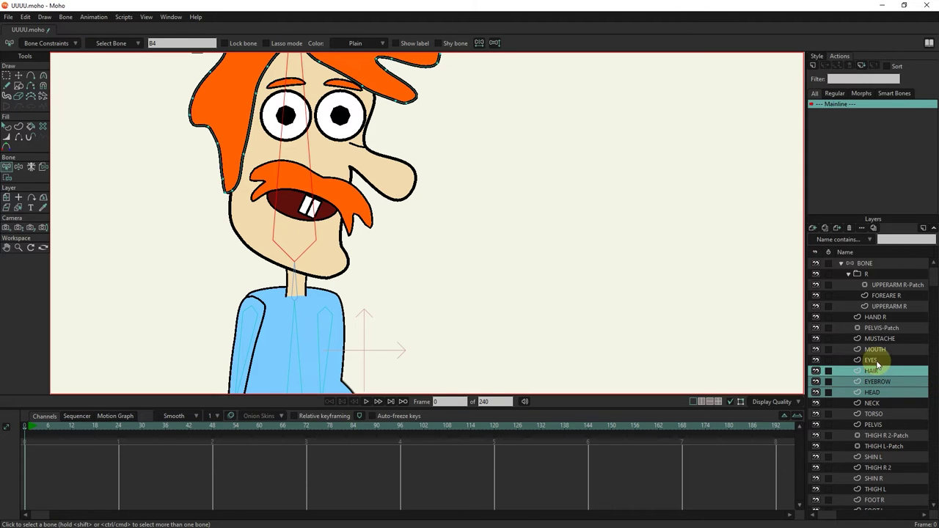
{"action": "left_click", "coordinate": [881, 361], "text": "ctrl"}
{"action": "left_click", "coordinate": [886, 351], "text": "ctrl"}
{"action": "left_click", "coordinate": [884, 339], "text": "ctrl"}
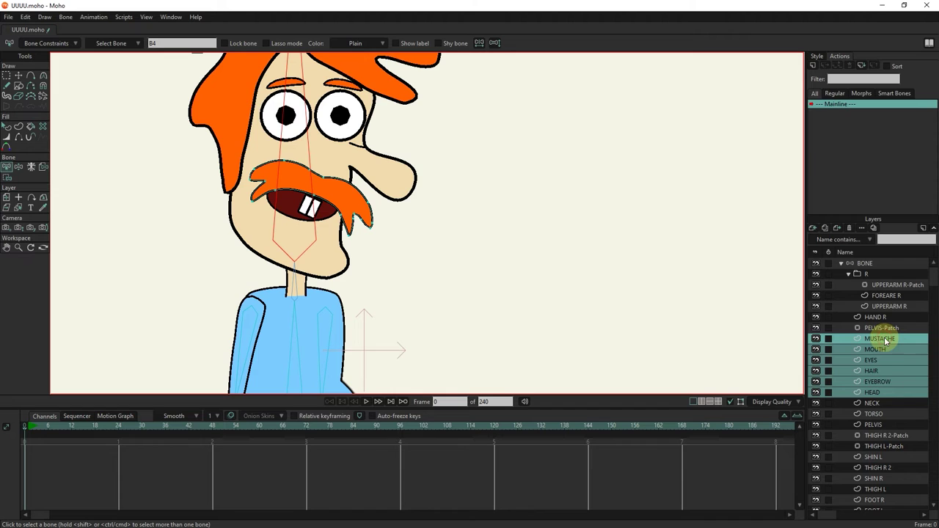
{"action": "left_click", "coordinate": [814, 229]}
{"action": "left_click", "coordinate": [833, 273]}
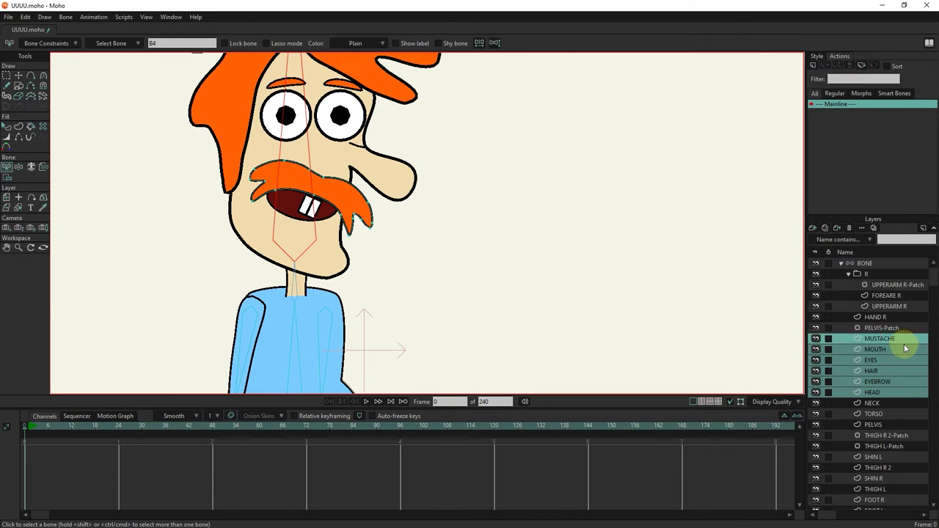
Toggle the new head group's visibility to check which parts it contains.
{"action": "left_click", "coordinate": [818, 339]}
{"action": "left_click", "coordinate": [818, 338]}
{"action": "left_click", "coordinate": [818, 338]}
{"action": "left_click", "coordinate": [817, 339]}
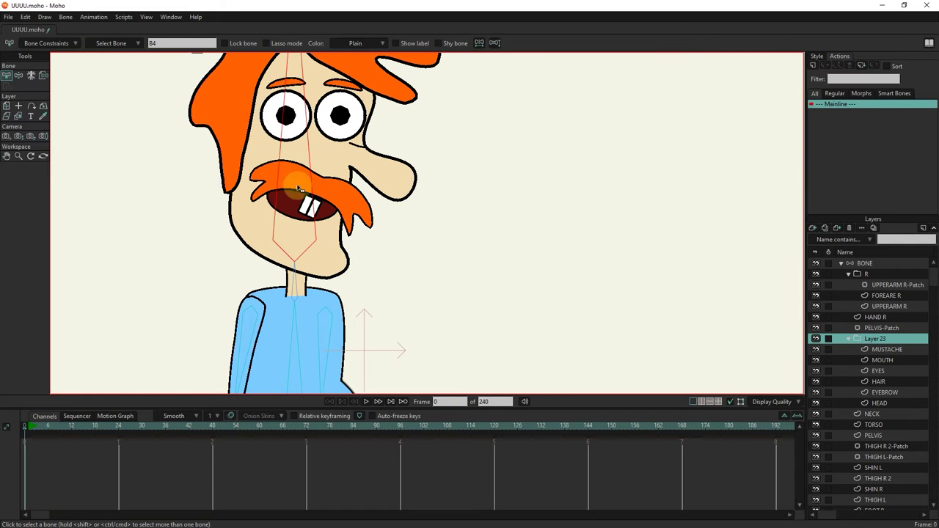
Bind the head group layer to the head bone.
{"action": "left_click", "coordinate": [44, 77]}
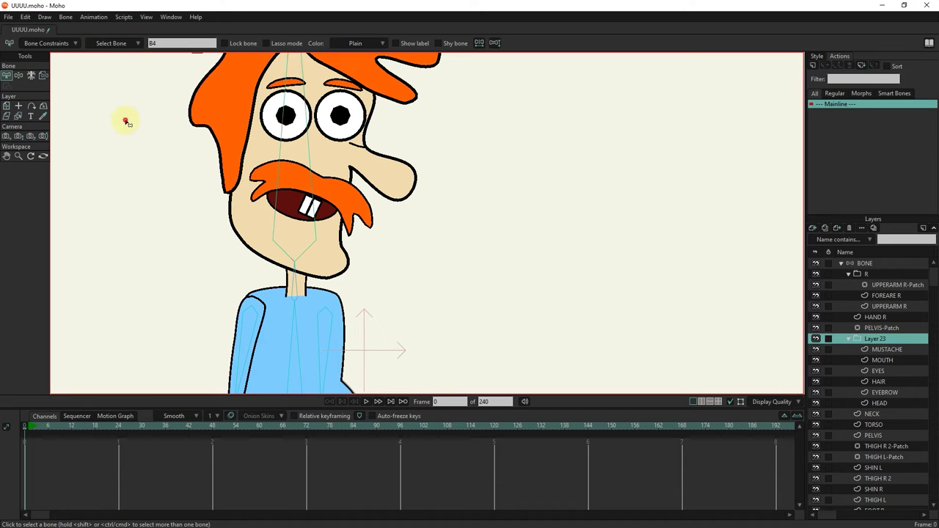
{"action": "left_click", "coordinate": [43, 76]}
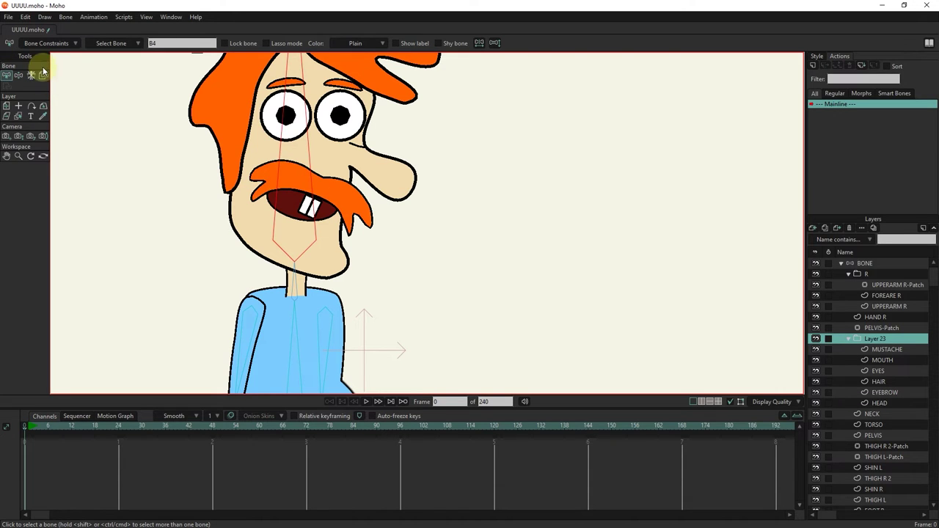
{"action": "left_click", "coordinate": [287, 178]}
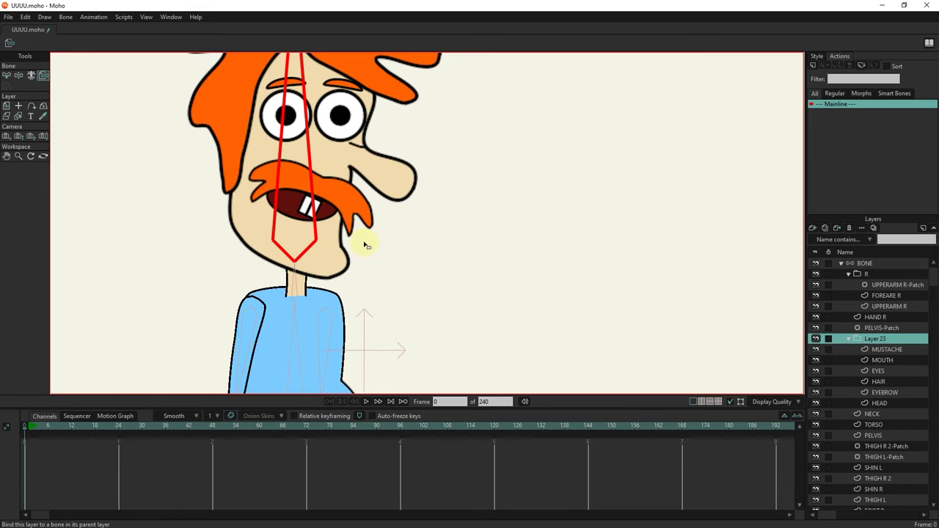
Test the head group's binding by tilting the head bone, and undo the pose.
{"action": "scroll", "coordinate": [266, 169], "scroll_direction": "down", "scroll_amount": 2}
{"action": "left_click_drag", "start_coordinate": [262, 182], "coordinate": [276, 242]}
{"action": "left_click", "coordinate": [21, 76]}
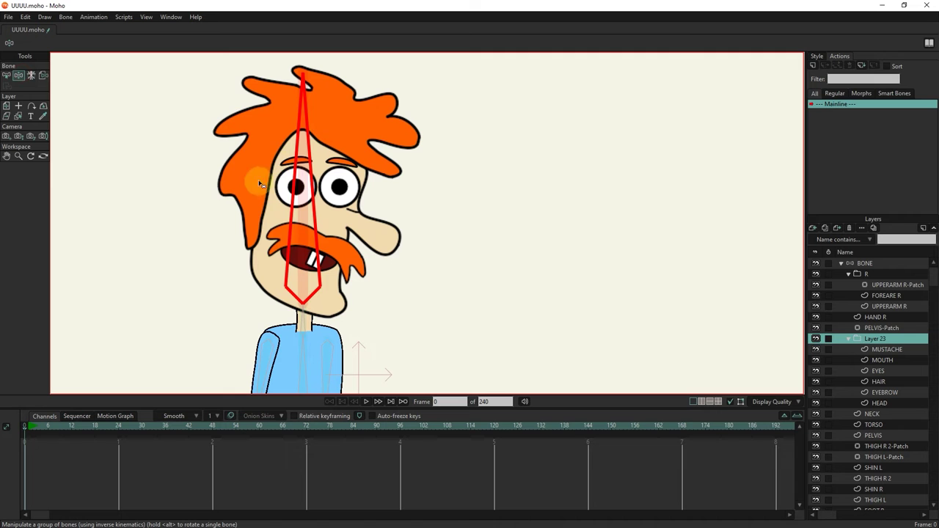
{"action": "left_click_drag", "start_coordinate": [308, 178], "coordinate": [264, 166]}
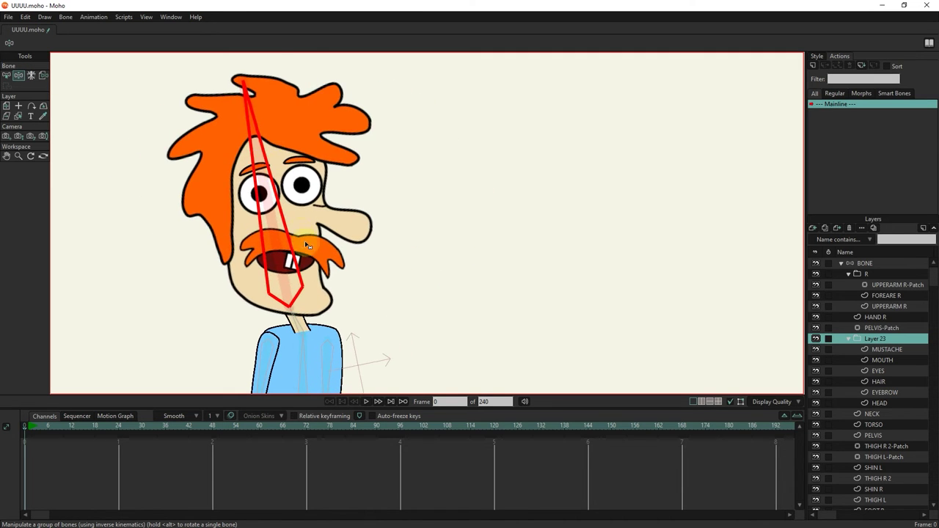
{"action": "key", "text": "ctrl+z"}
Bind the NECK layer to the neck bone.
{"action": "left_click_drag", "start_coordinate": [328, 292], "coordinate": [376, 127]}
{"action": "scroll", "coordinate": [364, 153], "scroll_direction": "up", "scroll_amount": 2}
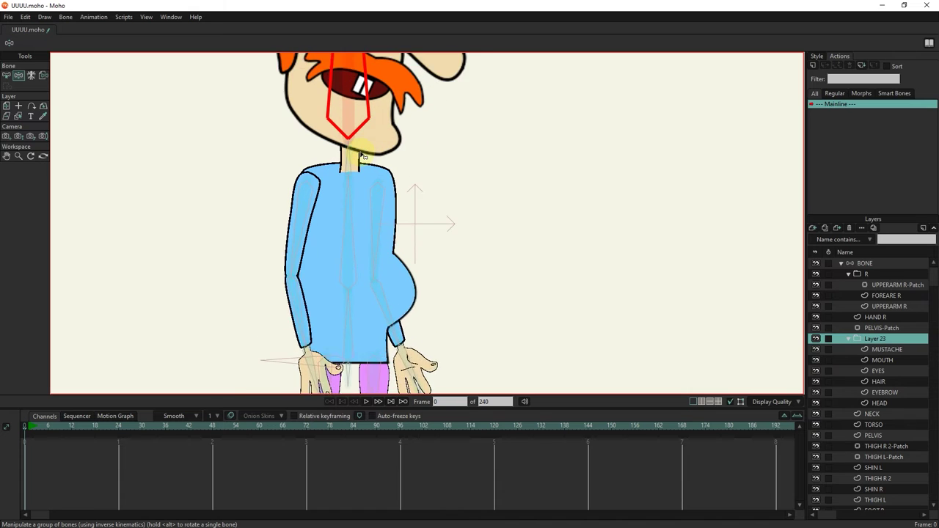
{"action": "left_click", "coordinate": [5, 76]}
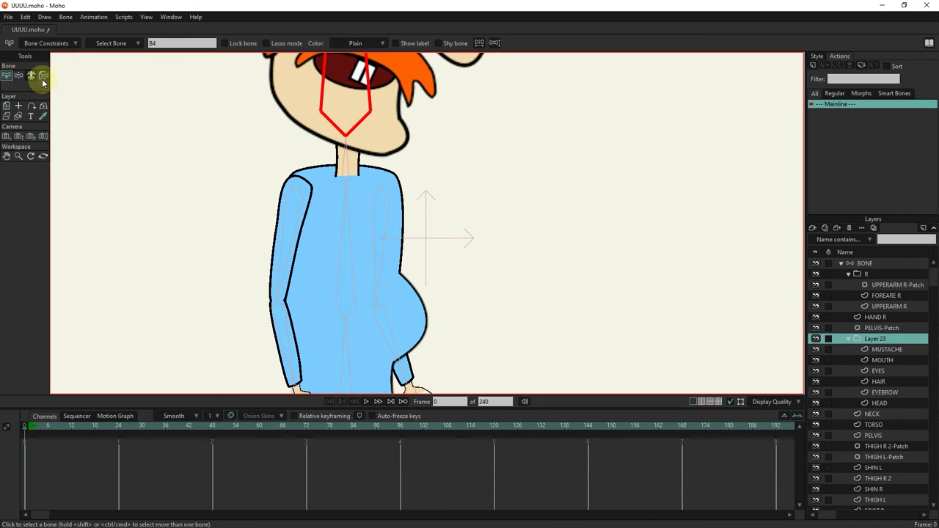
{"action": "left_click", "coordinate": [346, 168]}
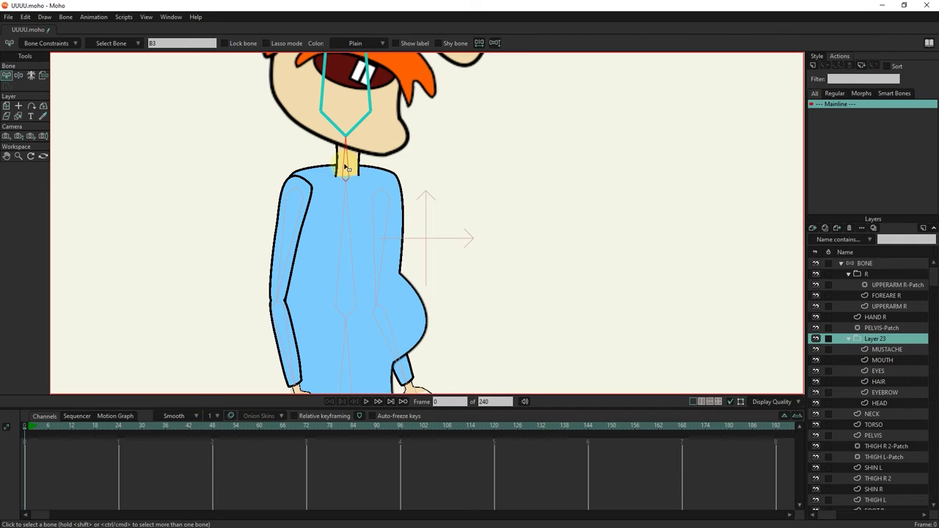
{"action": "left_click", "coordinate": [19, 116]}
{"action": "left_click", "coordinate": [356, 147]}
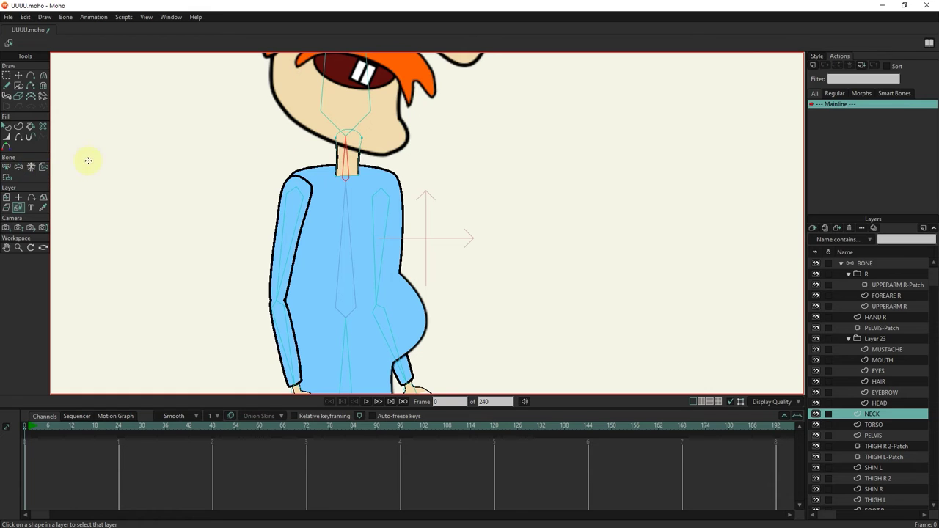
{"action": "left_click", "coordinate": [42, 168]}
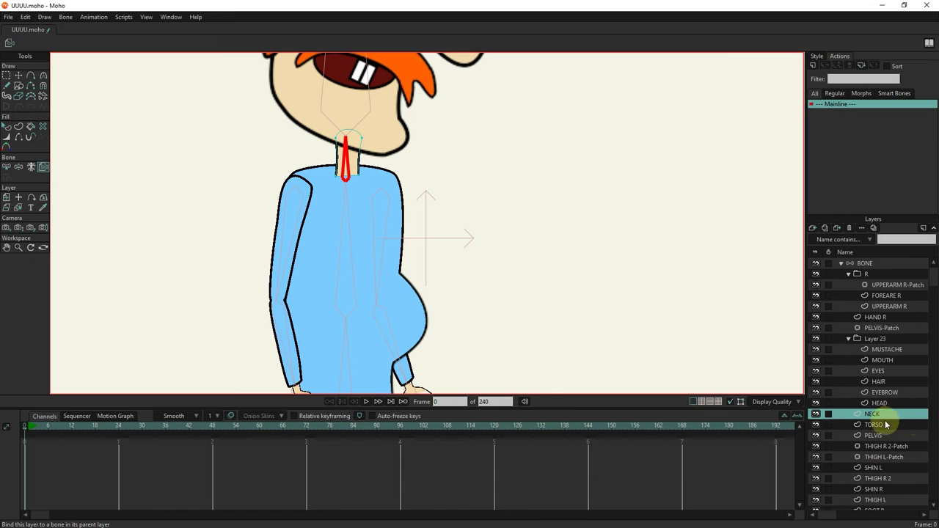
Test the neck binding by manipulating the neck and upper torso bones.
{"action": "left_click", "coordinate": [19, 167]}
{"action": "mouse_move", "coordinate": [351, 161]}
{"action": "left_mouse_down"}
{"action": "mouse_move", "coordinate": [367, 151]}
{"action": "mouse_move", "coordinate": [349, 157]}
{"action": "left_mouse_up"}
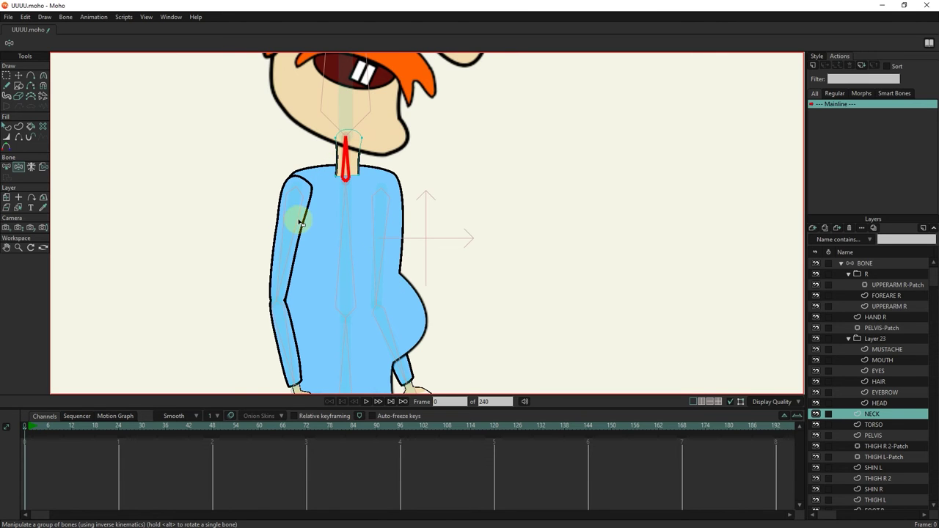
{"action": "left_click", "coordinate": [347, 225]}
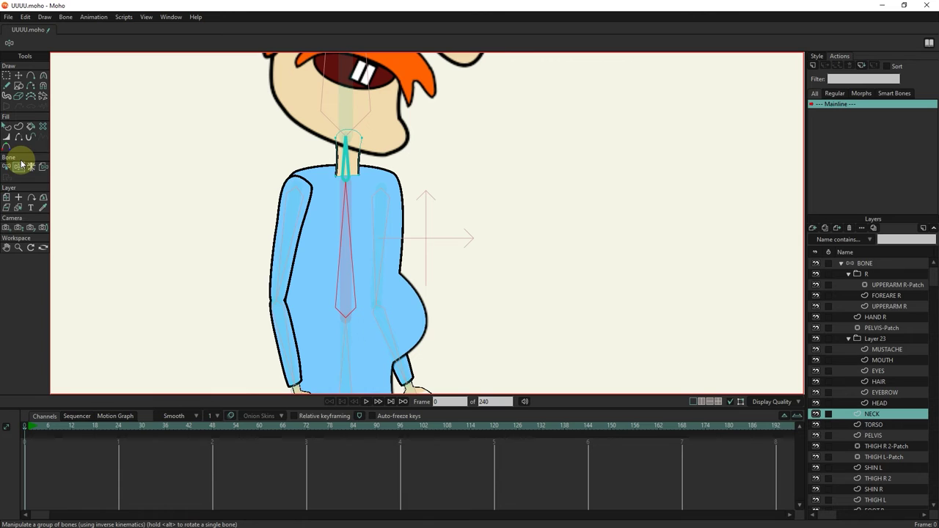
Bind the TORSO layer to the upper torso bone and test how it follows the bone.
{"action": "left_click", "coordinate": [44, 169]}
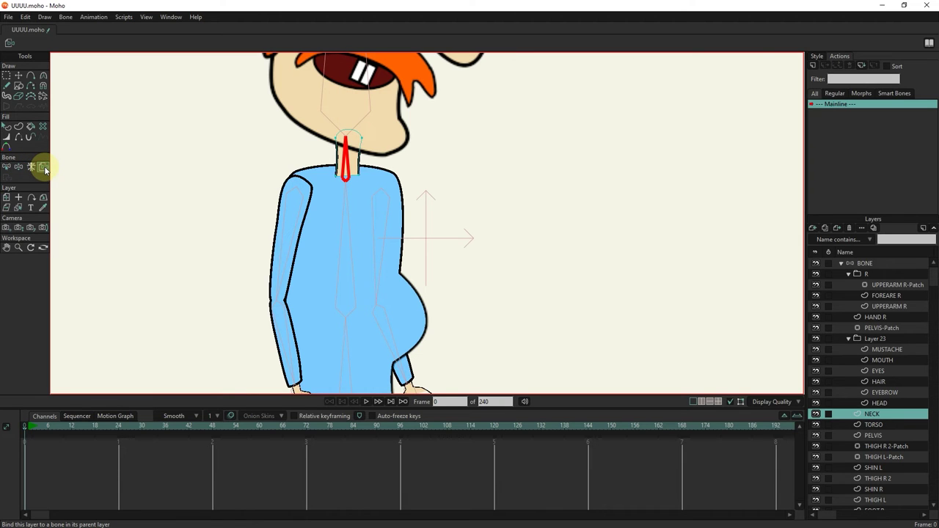
{"action": "left_click", "coordinate": [18, 207]}
{"action": "left_click", "coordinate": [340, 242]}
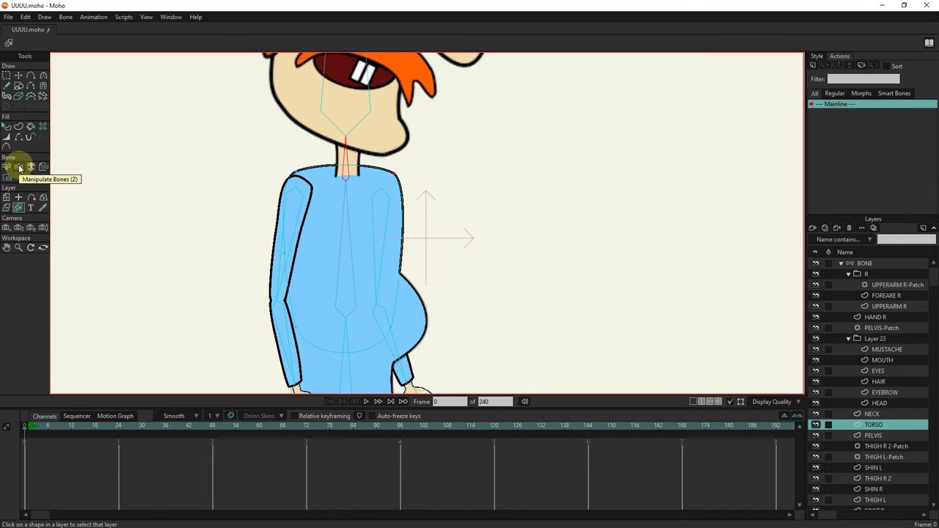
{"action": "left_click", "coordinate": [43, 166]}
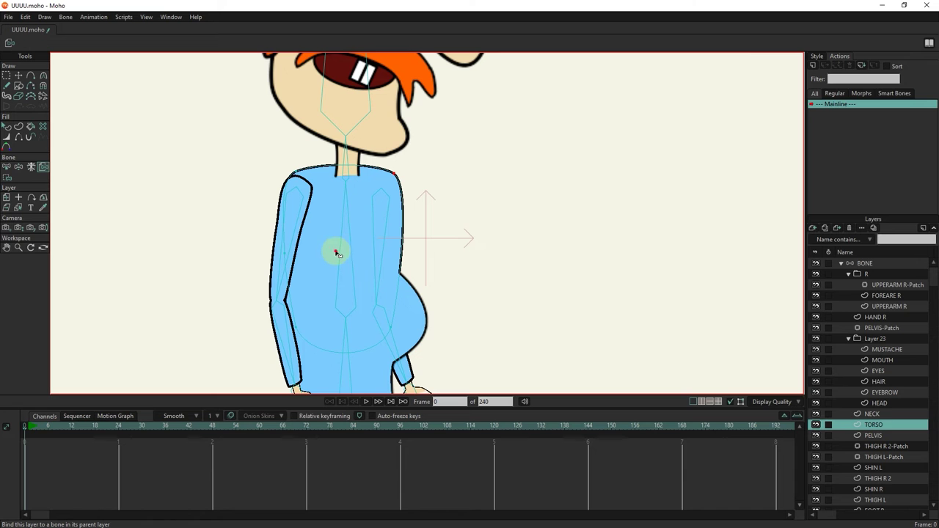
{"action": "left_click", "coordinate": [343, 252]}
{"action": "left_click", "coordinate": [19, 168]}
{"action": "left_click_drag", "start_coordinate": [357, 222], "coordinate": [372, 207]}
Bind the UPPERARM R layer to the right upper arm bone.
{"action": "left_click", "coordinate": [6, 167]}
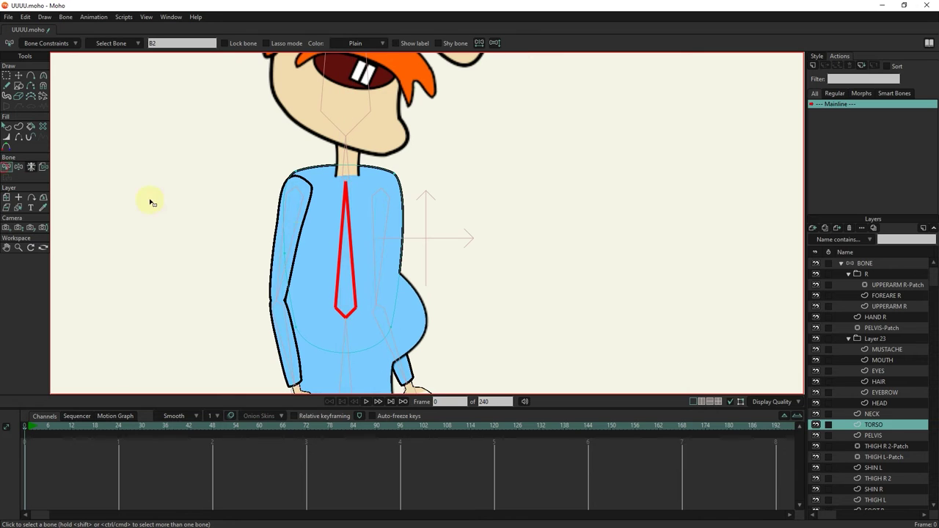
{"action": "left_click", "coordinate": [290, 233]}
{"action": "left_click", "coordinate": [18, 209]}
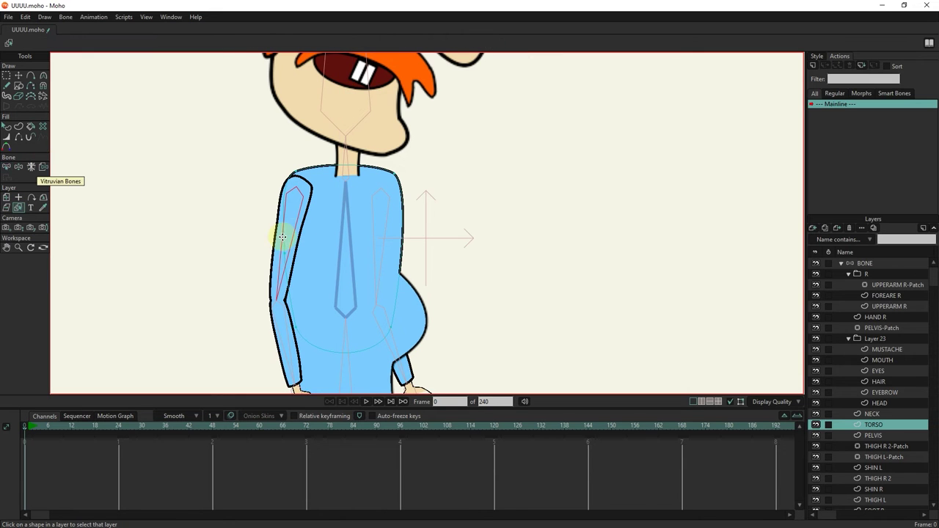
{"action": "left_click", "coordinate": [279, 226]}
{"action": "left_click", "coordinate": [42, 167]}
{"action": "left_click", "coordinate": [296, 228]}
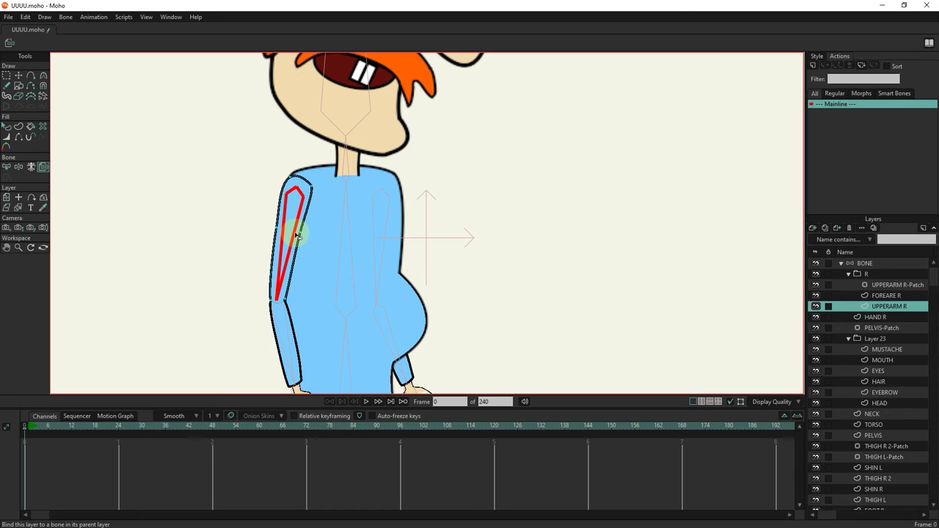
Bind the FOREARE R layer to the right forearm bone.
{"action": "left_click", "coordinate": [6, 166]}
{"action": "left_click", "coordinate": [286, 334]}
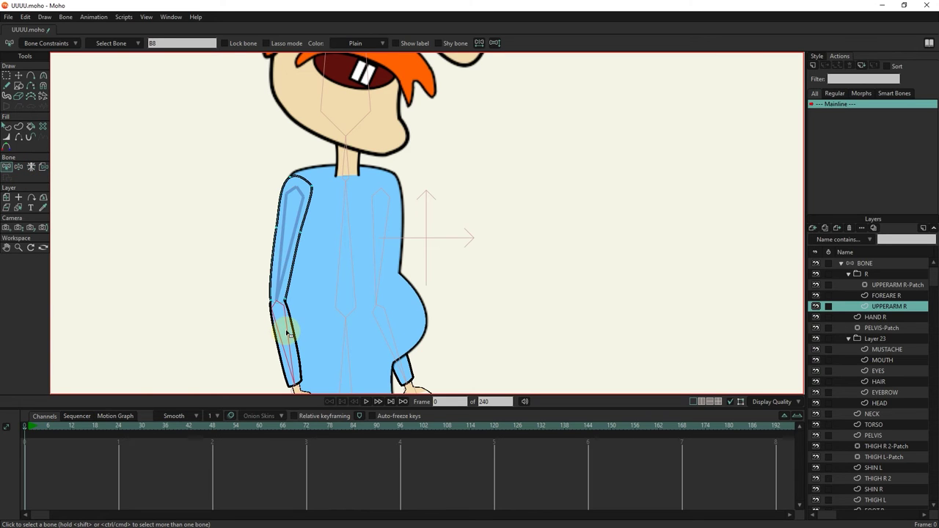
{"action": "left_click", "coordinate": [17, 208]}
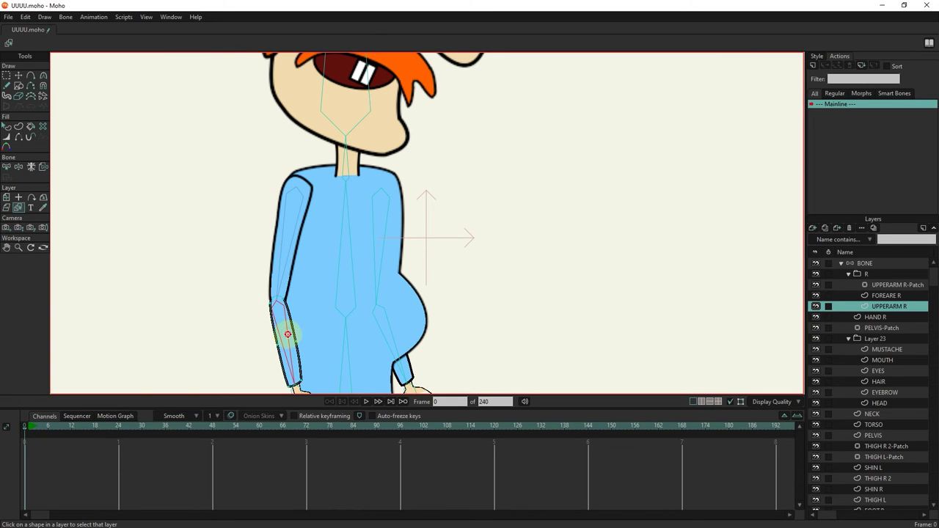
{"action": "left_click", "coordinate": [292, 335]}
{"action": "left_click", "coordinate": [43, 167]}
{"action": "left_click", "coordinate": [286, 320]}
Bind the still selected FOREARE R layer to the right hand bone and test it by manipulating the forearm.
{"action": "left_click_drag", "start_coordinate": [297, 303], "coordinate": [299, 194]}
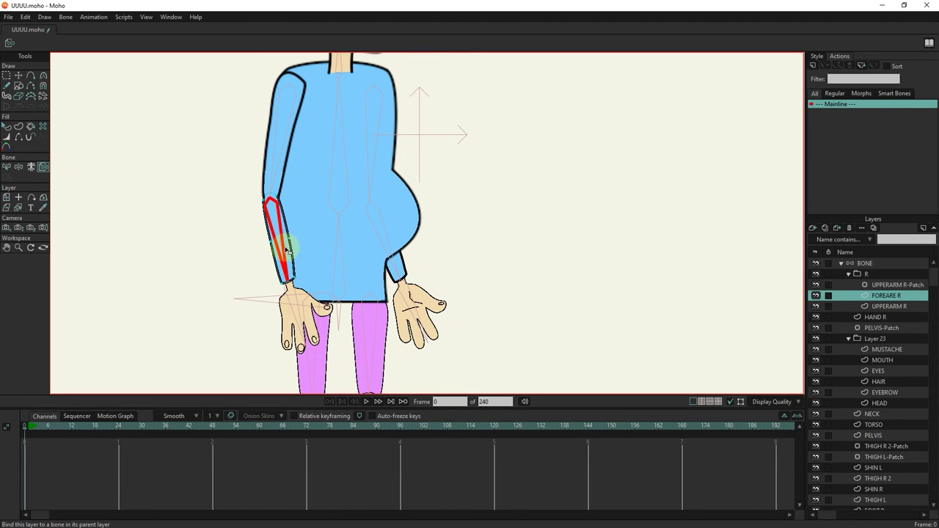
{"action": "left_click", "coordinate": [7, 166]}
{"action": "left_click", "coordinate": [295, 312]}
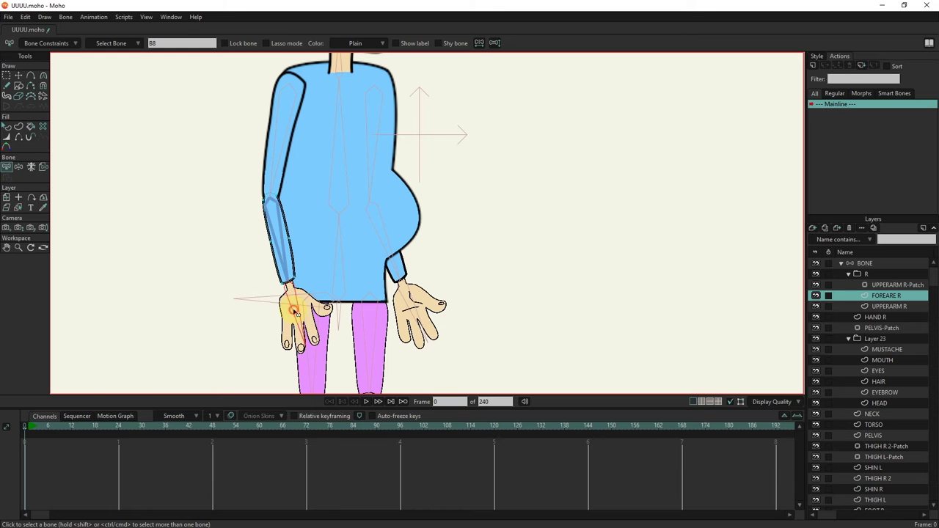
{"action": "left_click", "coordinate": [44, 167]}
{"action": "left_click", "coordinate": [302, 320]}
{"action": "left_click", "coordinate": [18, 167]}
{"action": "mouse_move", "coordinate": [272, 268]}
{"action": "left_mouse_down"}
{"action": "mouse_move", "coordinate": [218, 245]}
{"action": "mouse_move", "coordinate": [271, 245]}
{"action": "mouse_move", "coordinate": [239, 147]}
{"action": "mouse_move", "coordinate": [321, 256]}
{"action": "mouse_move", "coordinate": [286, 272]}
{"action": "left_mouse_up"}
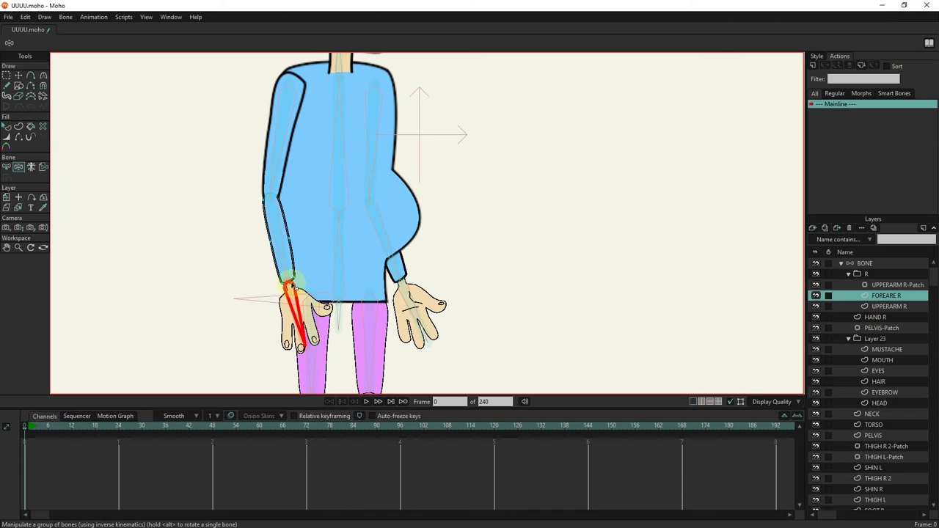
Bind the HAND R layer to the right hand bone and test it by moving the forearm bone.
{"action": "left_click", "coordinate": [18, 207]}
{"action": "left_click", "coordinate": [299, 317]}
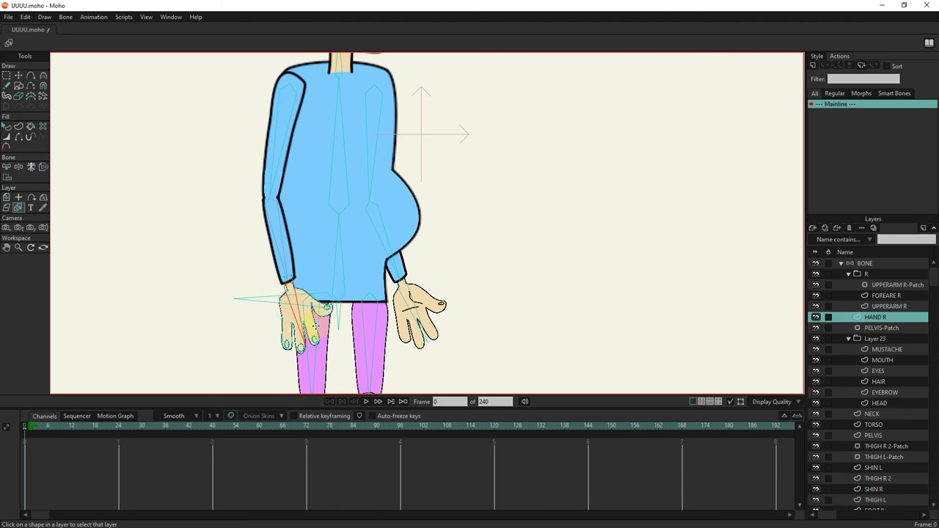
{"action": "left_click", "coordinate": [43, 167]}
{"action": "left_click", "coordinate": [18, 167]}
{"action": "mouse_move", "coordinate": [283, 271]}
{"action": "left_mouse_down"}
{"action": "mouse_move", "coordinate": [241, 269]}
{"action": "mouse_move", "coordinate": [301, 272]}
{"action": "left_mouse_up"}
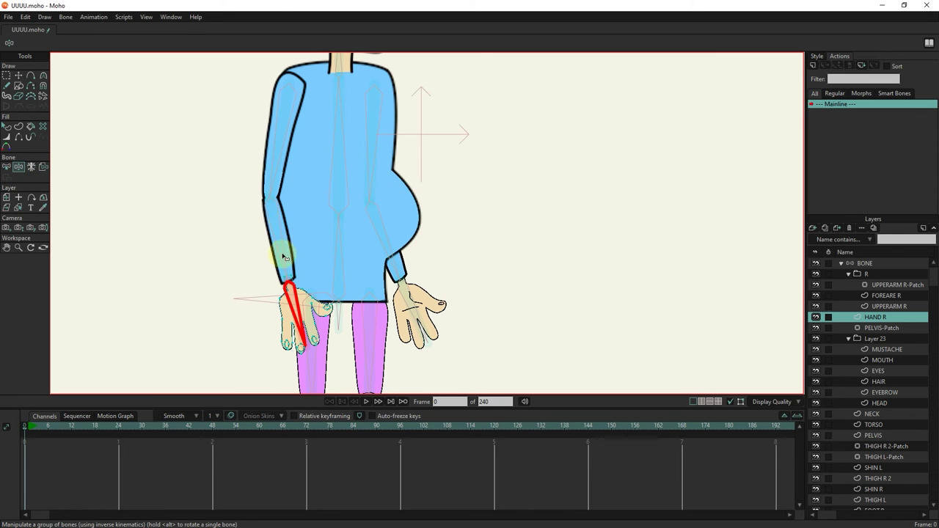
{"action": "left_click", "coordinate": [283, 247]}
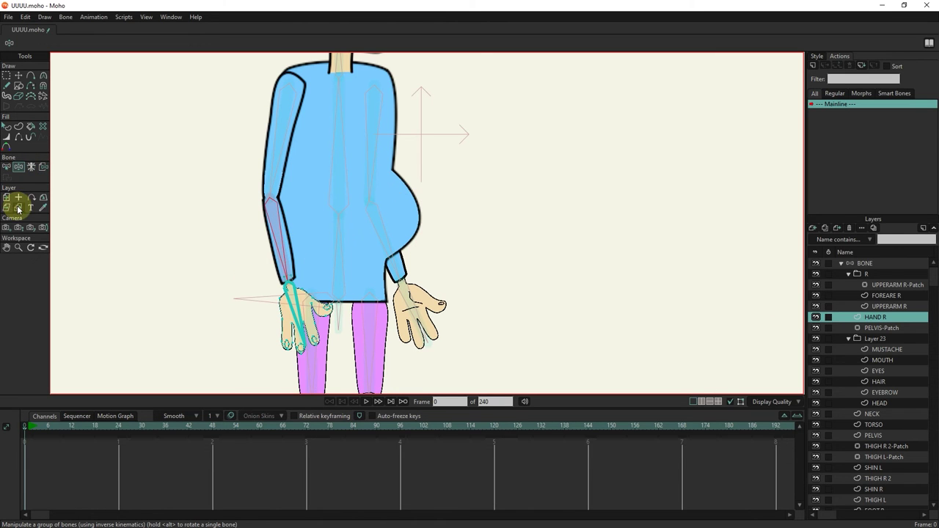
{"action": "left_click_drag", "start_coordinate": [282, 263], "coordinate": [325, 259]}
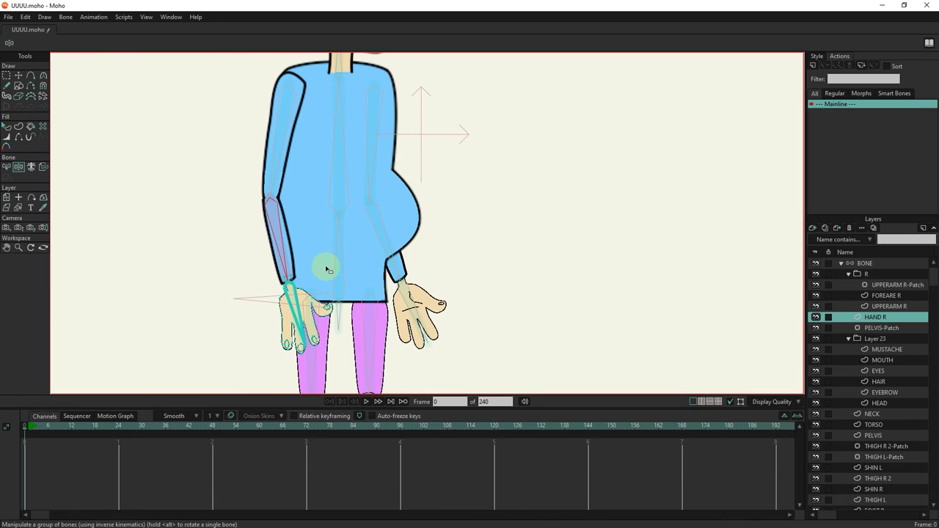
Select the pelvis patch on the canvas and hide the PELVIS-Patch layer.
{"action": "left_click", "coordinate": [10, 168]}
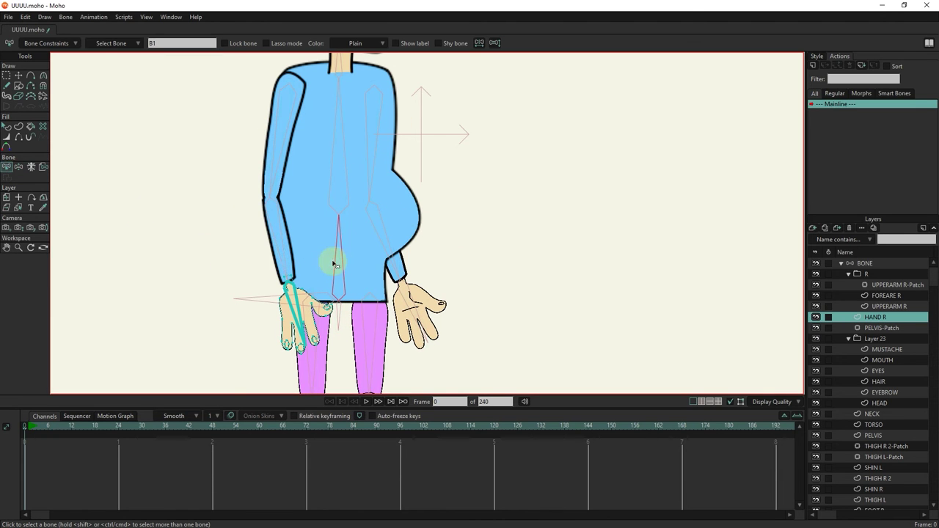
{"action": "left_click", "coordinate": [18, 208]}
{"action": "left_click", "coordinate": [367, 262]}
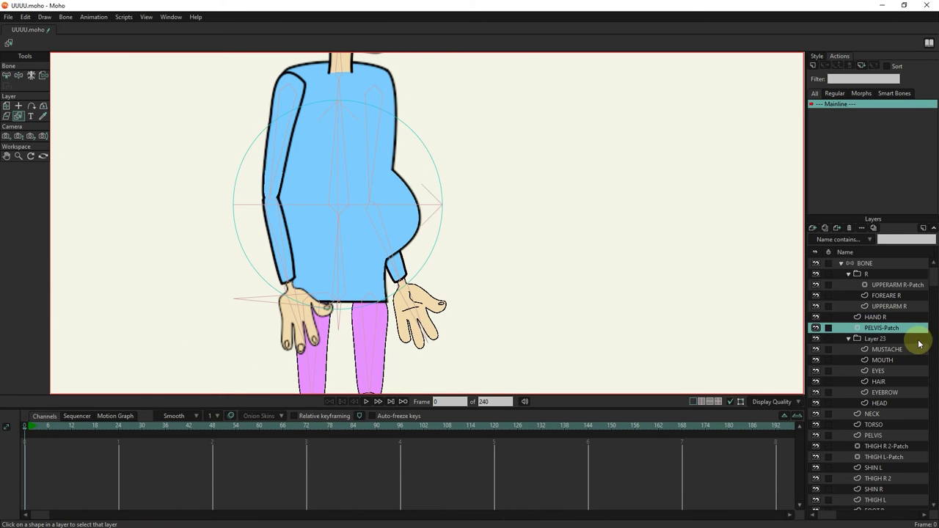
{"action": "left_click", "coordinate": [816, 327]}
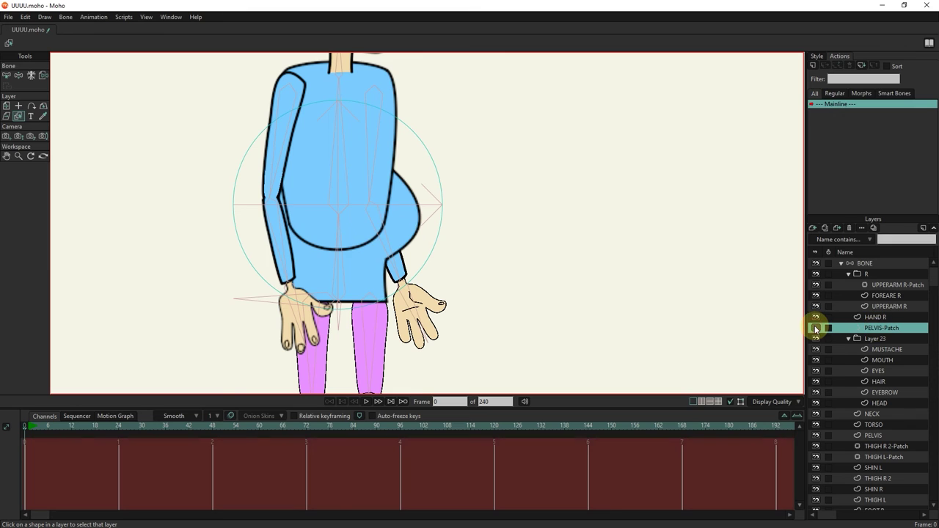
Check the PELVIS layer's bone binding and test it by manipulating the pelvis bone.
{"action": "left_click", "coordinate": [322, 263]}
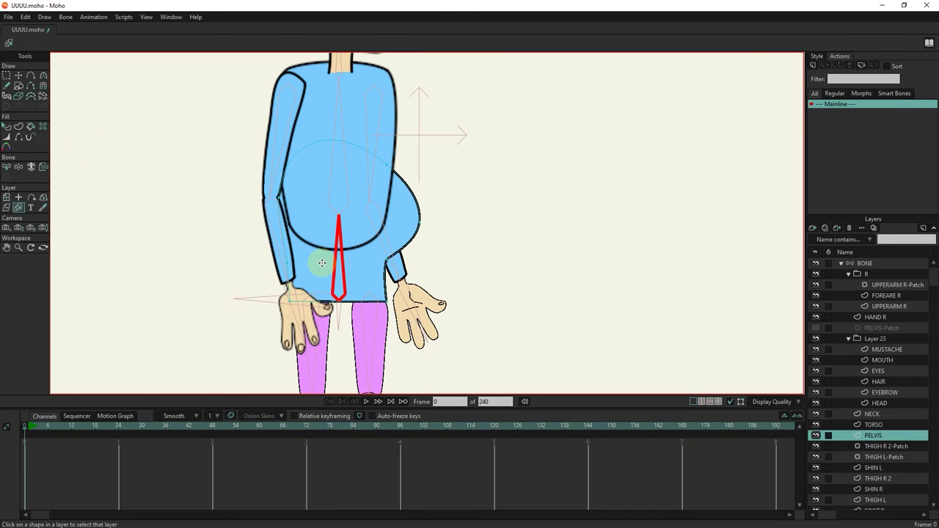
{"action": "left_click", "coordinate": [42, 168]}
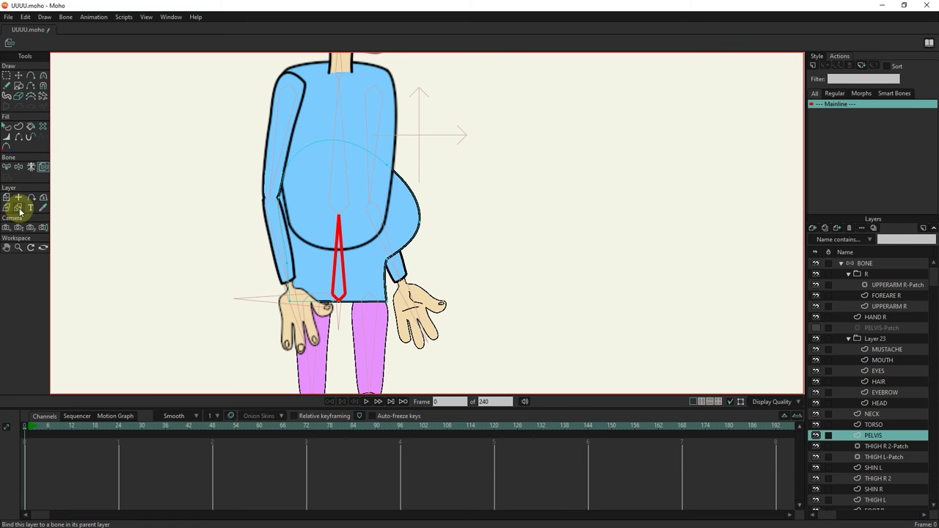
{"action": "left_click", "coordinate": [18, 166]}
{"action": "left_click_drag", "start_coordinate": [343, 267], "coordinate": [318, 269]}
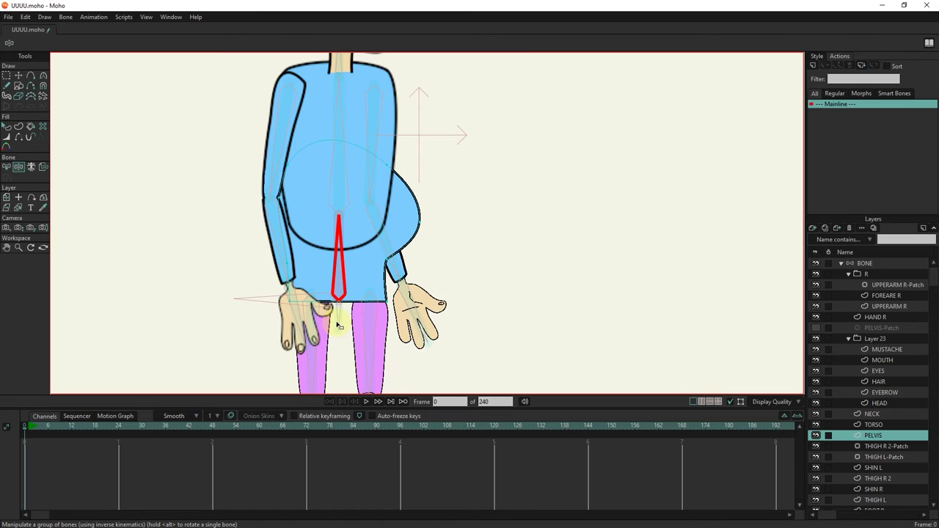
Select the TORSO layer to check its bone binding, and hide it to expose the far arm.
{"action": "scroll", "coordinate": [323, 325], "scroll_direction": "up", "scroll_amount": 2}
{"action": "left_click_drag", "start_coordinate": [339, 321], "coordinate": [252, 393]}
{"action": "left_click", "coordinate": [5, 167]}
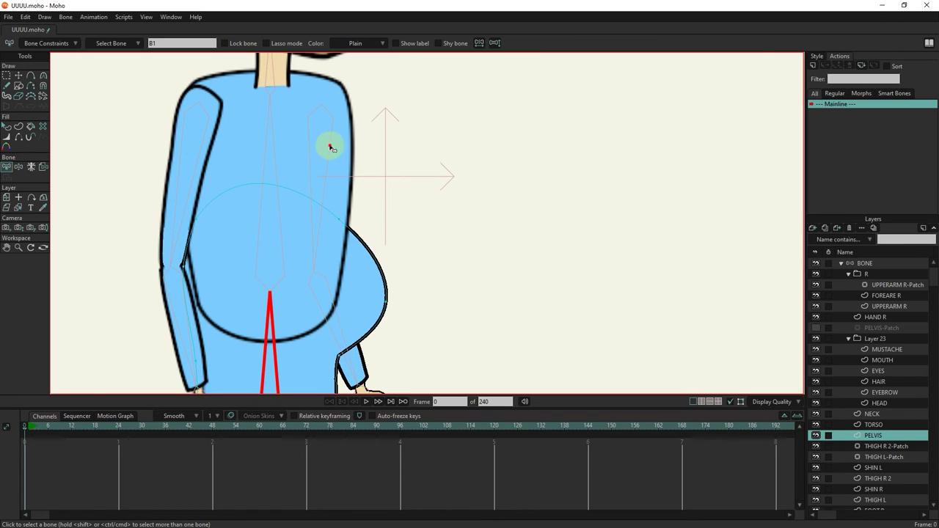
{"action": "left_click", "coordinate": [44, 167]}
{"action": "left_click", "coordinate": [18, 208]}
{"action": "left_click", "coordinate": [326, 171]}
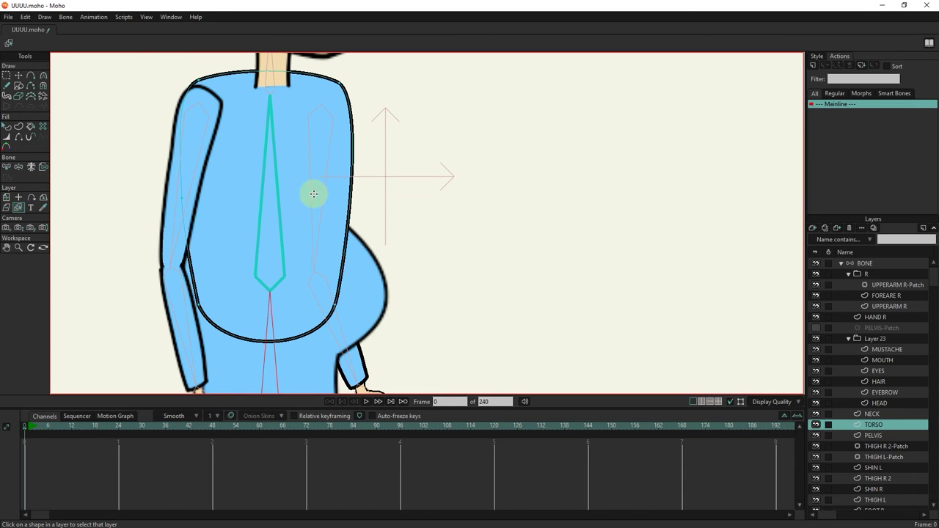
{"action": "left_click", "coordinate": [816, 424]}
Bind the UPPERARM R layer in the L group to the left upper arm bone and test it by manipulating that bone.
{"action": "left_click", "coordinate": [323, 152]}
{"action": "scroll", "coordinate": [895, 482], "scroll_direction": "down", "scroll_amount": 1}
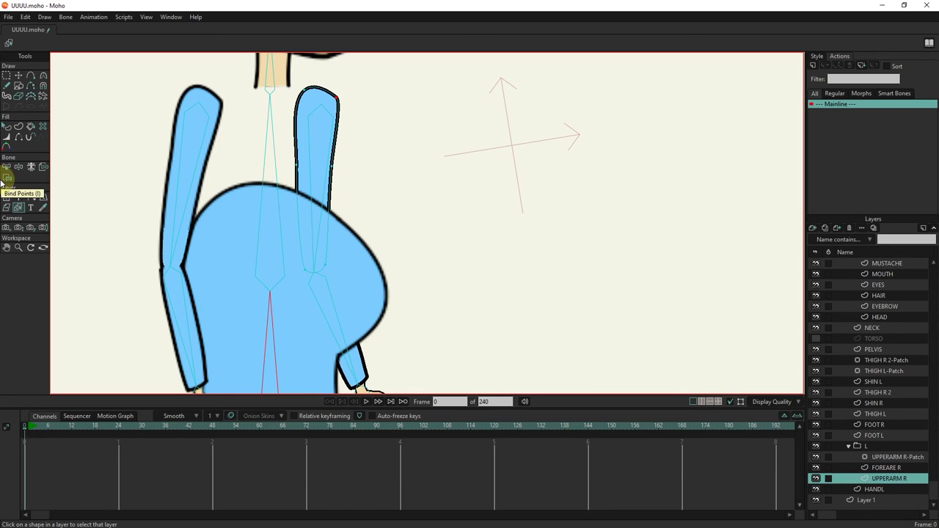
{"action": "left_click", "coordinate": [44, 166]}
{"action": "left_click", "coordinate": [312, 160]}
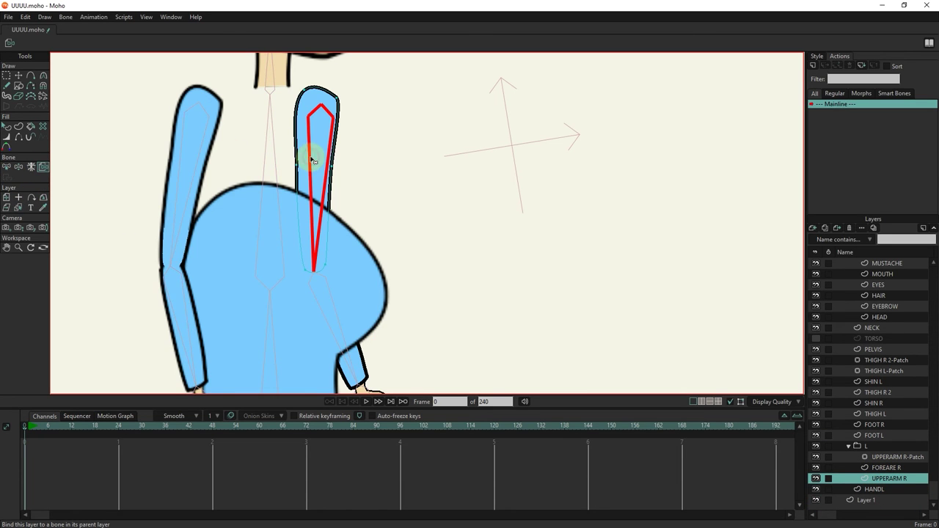
{"action": "left_click", "coordinate": [18, 167]}
{"action": "left_click_drag", "start_coordinate": [314, 161], "coordinate": [346, 172]}
Bind the FOREARE R layer in the L group to the left forearm bone and test it with bone manipulation.
{"action": "left_click_drag", "start_coordinate": [307, 243], "coordinate": [324, 74]}
{"action": "left_click_drag", "start_coordinate": [258, 149], "coordinate": [234, 242]}
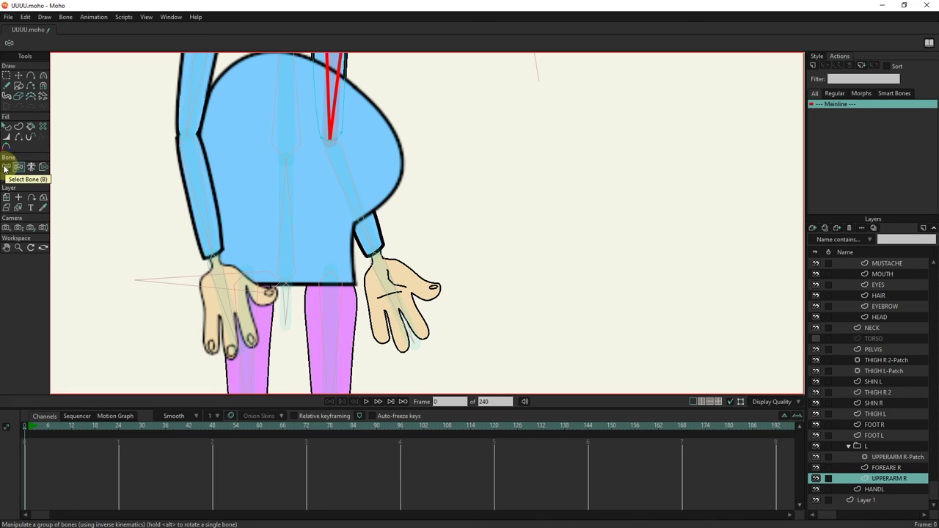
{"action": "left_click", "coordinate": [18, 207]}
{"action": "left_click", "coordinate": [383, 236]}
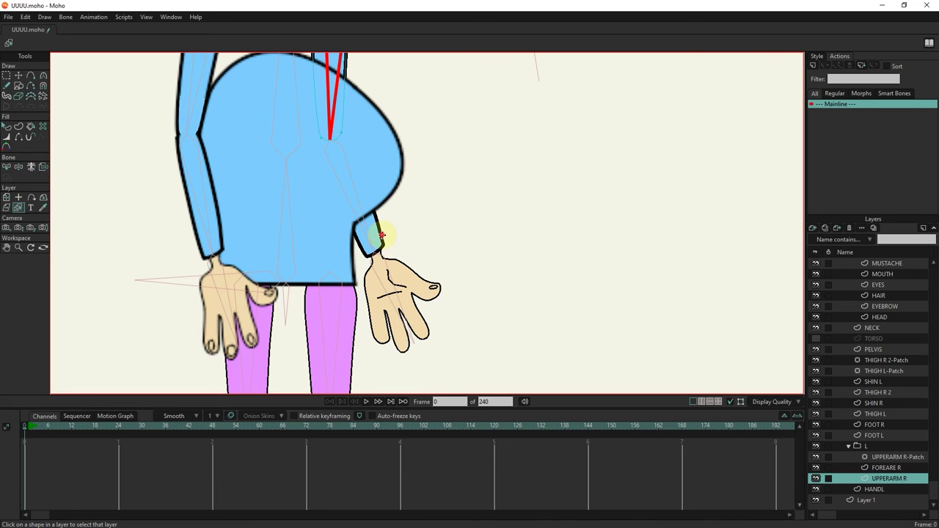
{"action": "left_click", "coordinate": [8, 168]}
{"action": "left_click", "coordinate": [43, 167]}
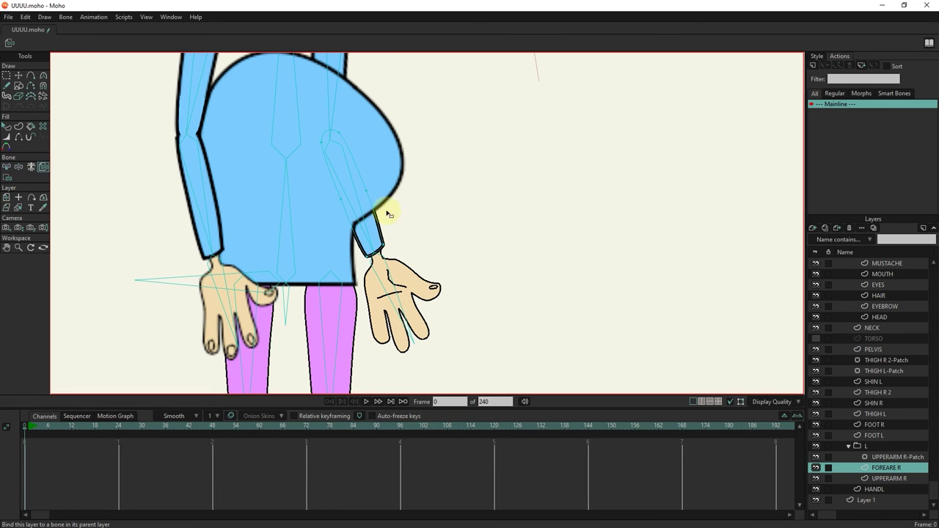
{"action": "left_click", "coordinate": [370, 232]}
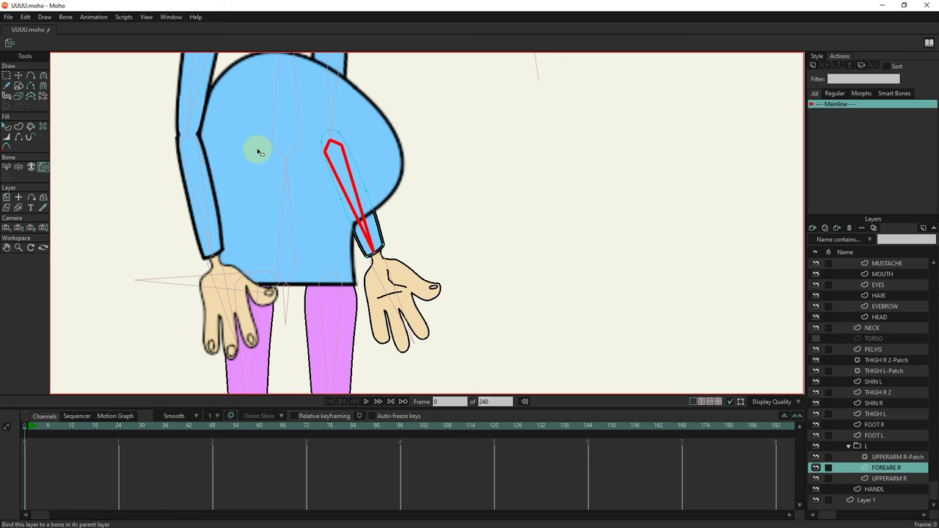
{"action": "left_click_drag", "start_coordinate": [134, 151], "coordinate": [143, 211]}
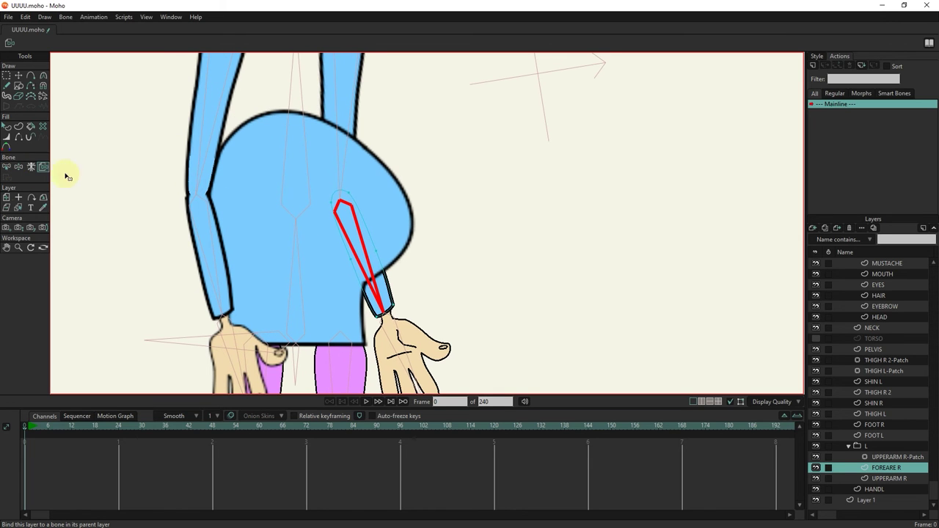
{"action": "left_click", "coordinate": [18, 166]}
{"action": "left_click_drag", "start_coordinate": [346, 251], "coordinate": [425, 325]}
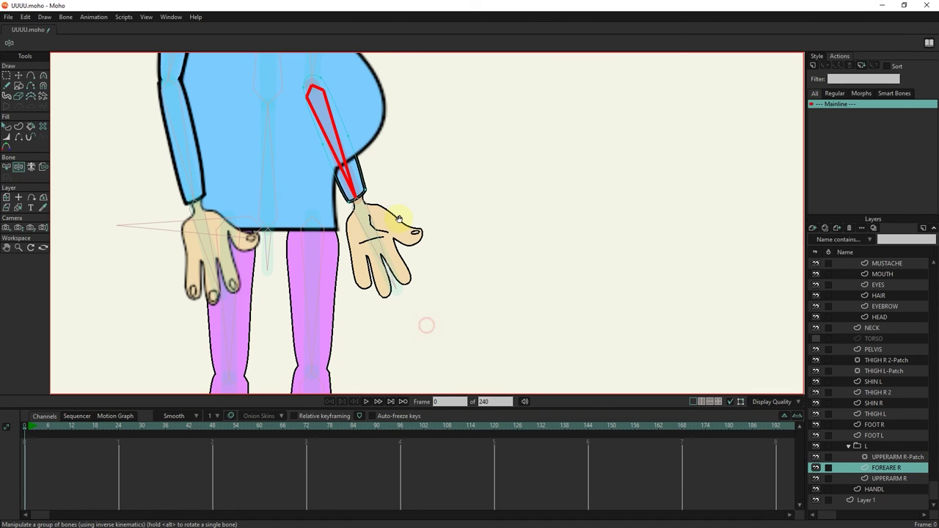
Bind the HANDL layer to the left hand bone, test it by manipulating the bone, and undo the test pose.
{"action": "left_click", "coordinate": [18, 208]}
{"action": "left_click", "coordinate": [365, 236]}
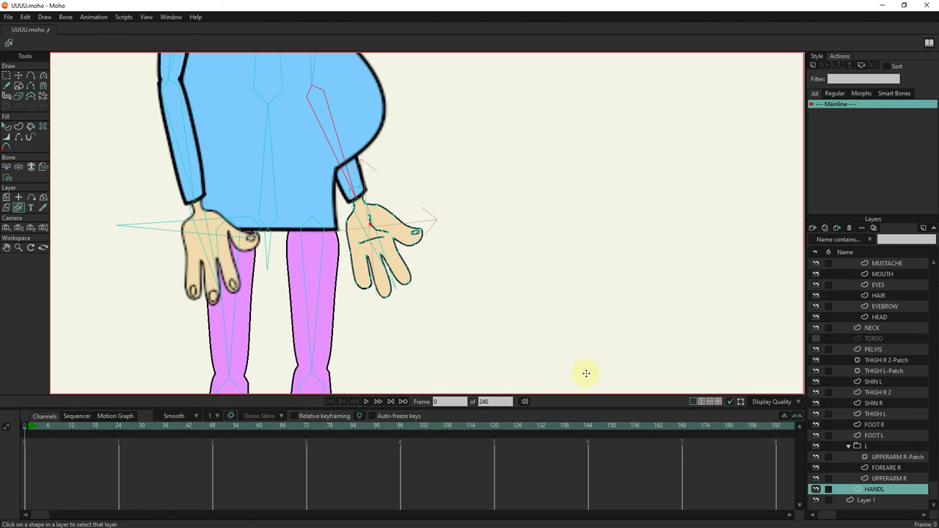
{"action": "left_click", "coordinate": [44, 167]}
{"action": "left_click", "coordinate": [373, 233]}
{"action": "left_click", "coordinate": [29, 168]}
{"action": "left_click", "coordinate": [20, 166]}
{"action": "left_click_drag", "start_coordinate": [364, 231], "coordinate": [374, 241]}
{"action": "key", "text": "ctrl+z"}
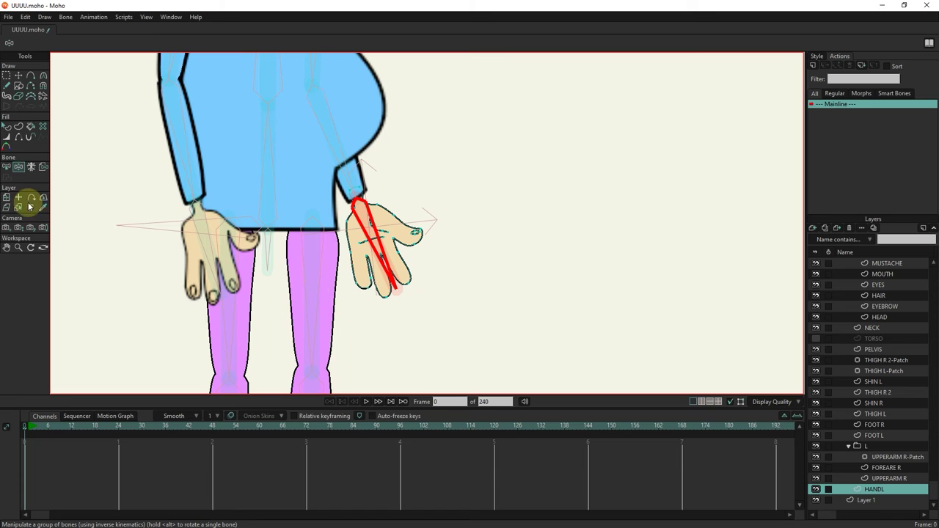
Bind the THIGH R 2 layer to the thigh bone of the belly-side leg and test it by manipulating the leg.
{"action": "left_click", "coordinate": [6, 167]}
{"action": "left_click", "coordinate": [18, 207]}
{"action": "left_click", "coordinate": [313, 280]}
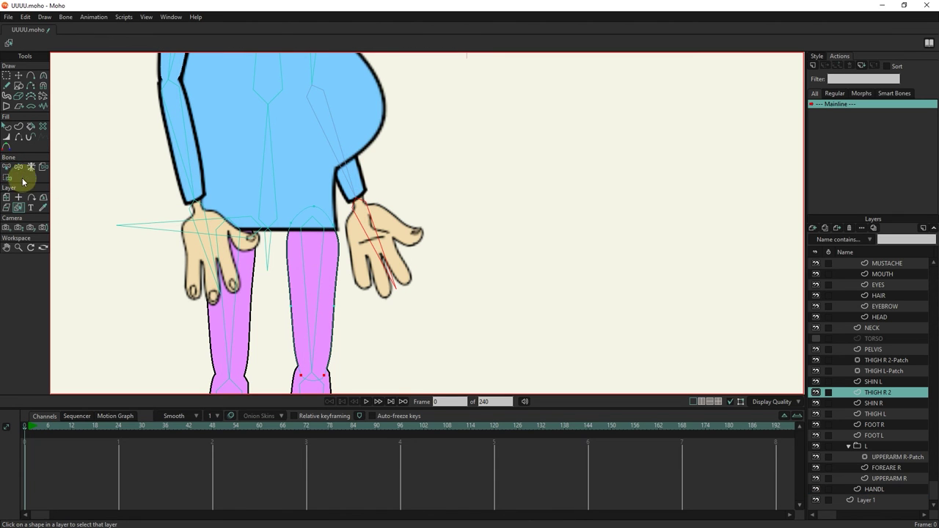
{"action": "left_click", "coordinate": [43, 167]}
{"action": "left_click", "coordinate": [321, 270]}
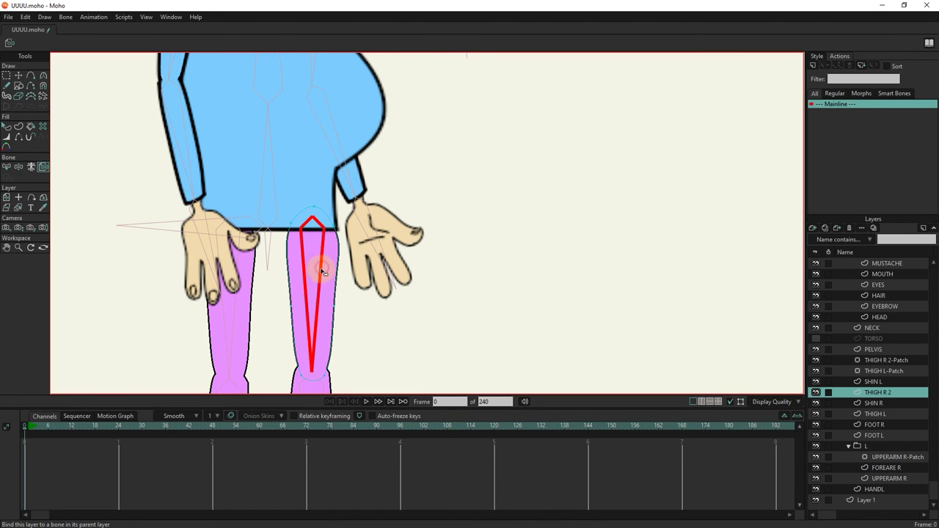
{"action": "left_click", "coordinate": [18, 166]}
{"action": "left_click_drag", "start_coordinate": [345, 266], "coordinate": [390, 260]}
Bind the THIGH L layer to the thigh bone of the back-side leg and test it by manipulating that bone.
{"action": "left_click_drag", "start_coordinate": [269, 282], "coordinate": [305, 234]}
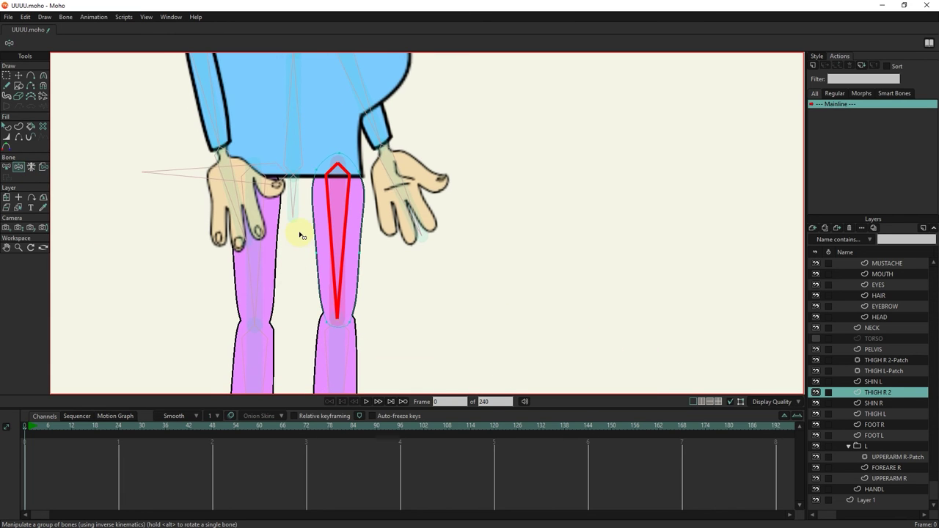
{"action": "left_click_drag", "start_coordinate": [86, 238], "coordinate": [118, 115]}
{"action": "left_click_drag", "start_coordinate": [261, 147], "coordinate": [256, 214]}
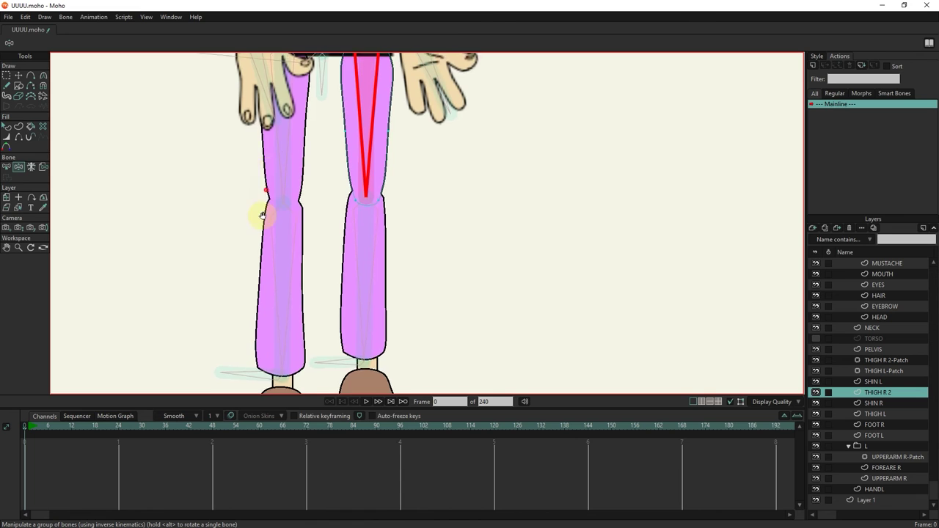
{"action": "left_click", "coordinate": [19, 198]}
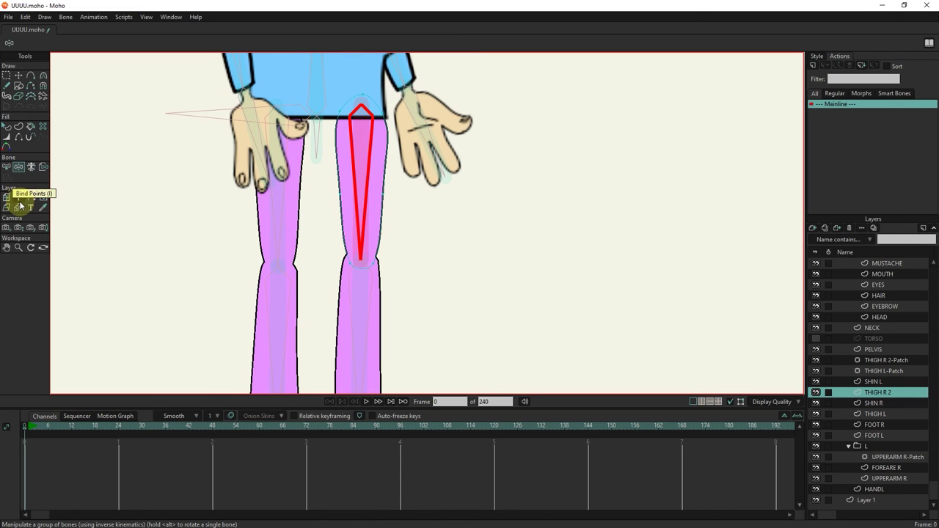
{"action": "left_click", "coordinate": [272, 216]}
{"action": "left_click", "coordinate": [44, 167]}
{"action": "left_click", "coordinate": [281, 211]}
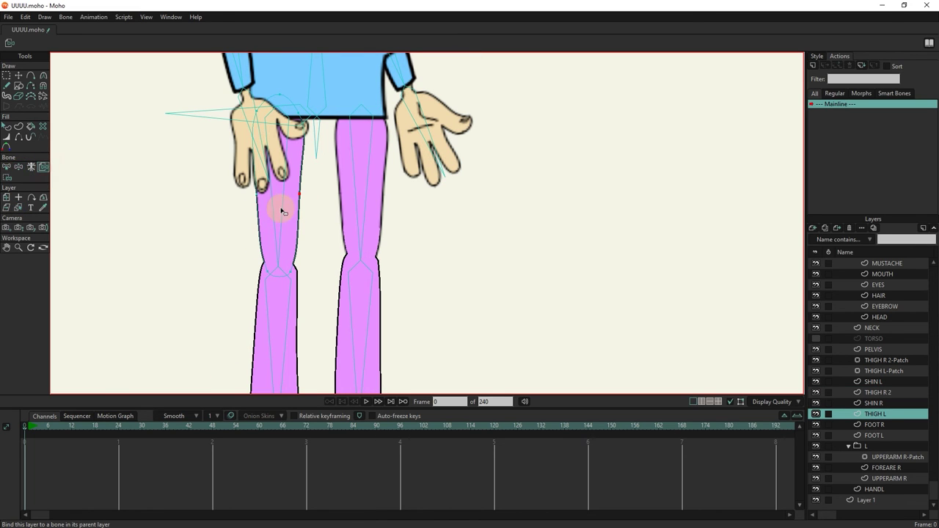
{"action": "left_click", "coordinate": [18, 167]}
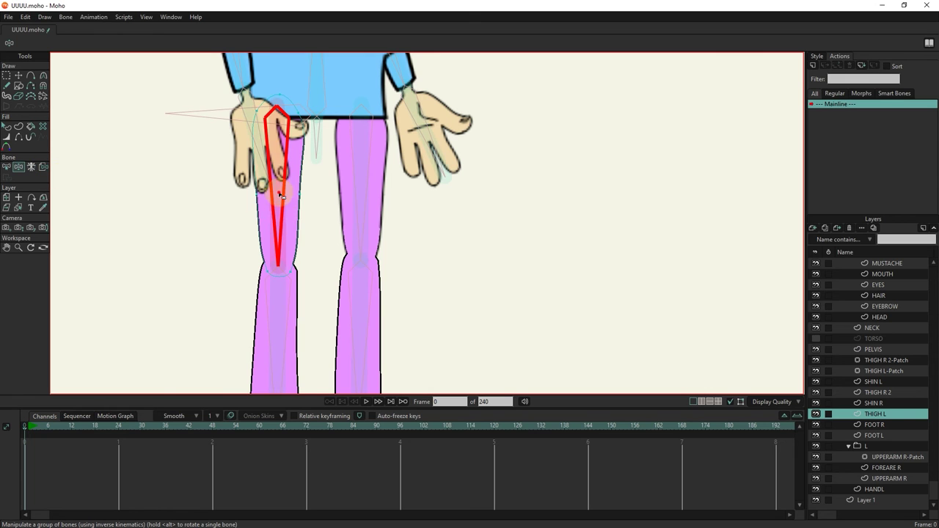
{"action": "left_click_drag", "start_coordinate": [279, 193], "coordinate": [278, 220]}
Bind the SHIN R layer to the shin bone of the back-side leg and test it by manipulating that bone.
{"action": "left_click_drag", "start_coordinate": [333, 276], "coordinate": [352, 118]}
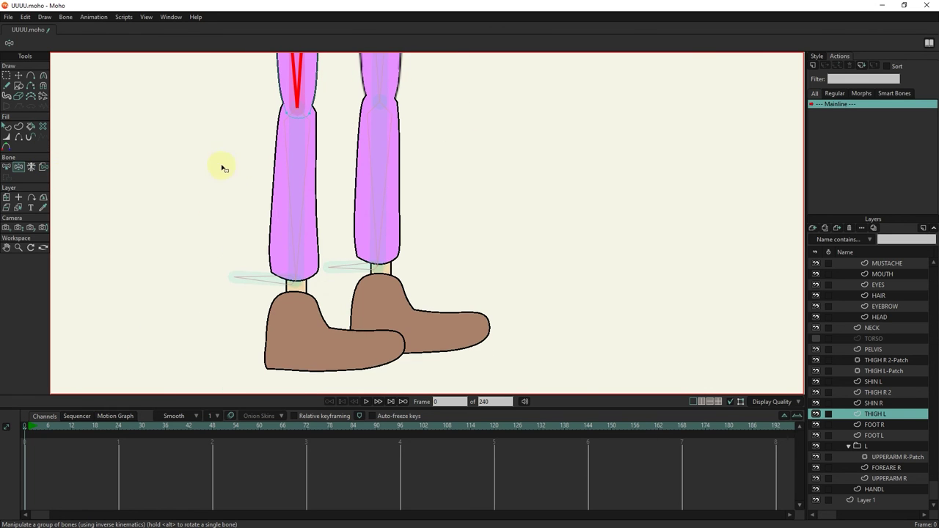
{"action": "scroll", "coordinate": [281, 188], "scroll_direction": "down", "scroll_amount": 2}
{"action": "left_click", "coordinate": [7, 167]}
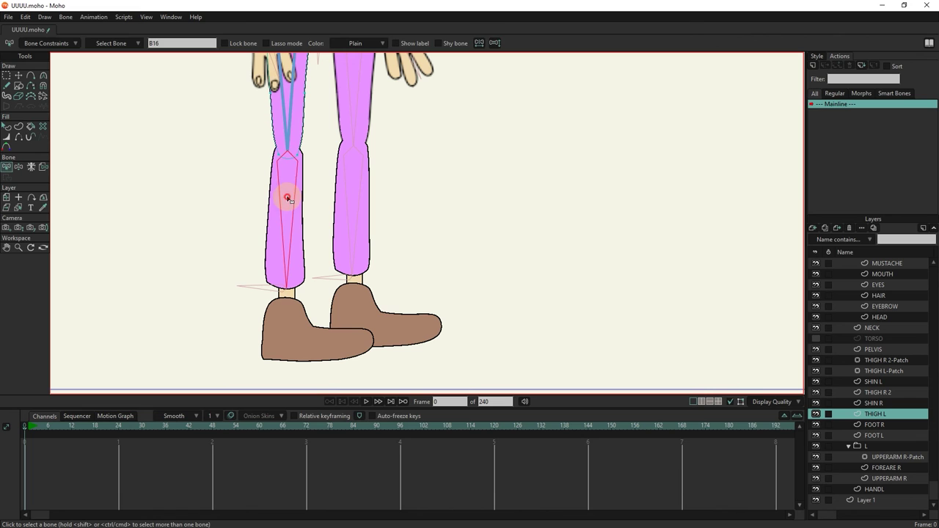
{"action": "left_click", "coordinate": [19, 208]}
{"action": "left_click", "coordinate": [294, 211]}
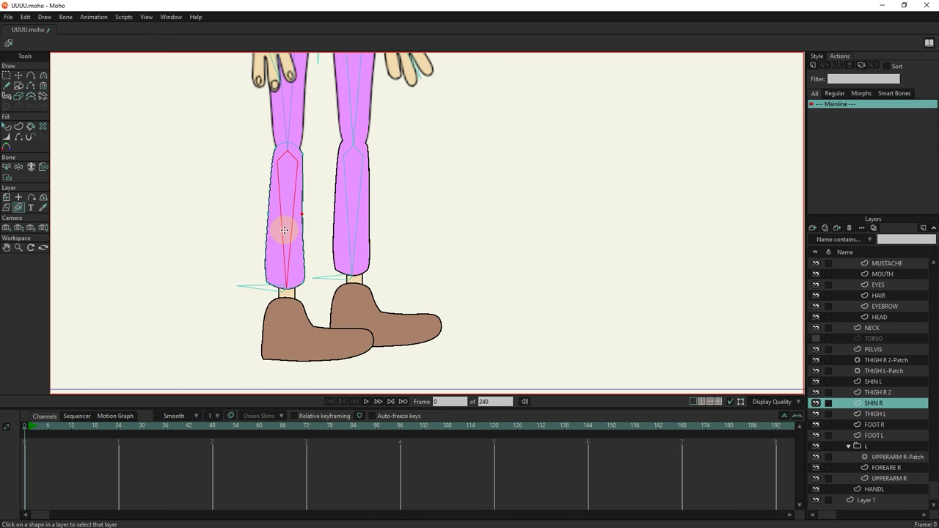
{"action": "left_click", "coordinate": [43, 167]}
{"action": "left_click", "coordinate": [279, 205]}
{"action": "left_click", "coordinate": [19, 168]}
{"action": "left_click_drag", "start_coordinate": [285, 214], "coordinate": [308, 313]}
Bind the FOOT R layer to the foot bone of the back-side leg and test it by moving that foot.
{"action": "left_click", "coordinate": [19, 205]}
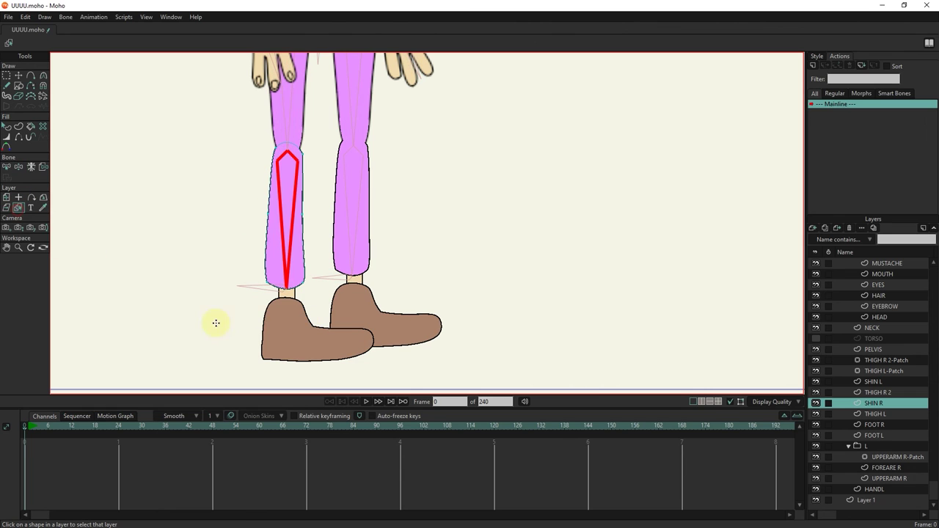
{"action": "left_click", "coordinate": [291, 328]}
{"action": "left_click", "coordinate": [43, 166]}
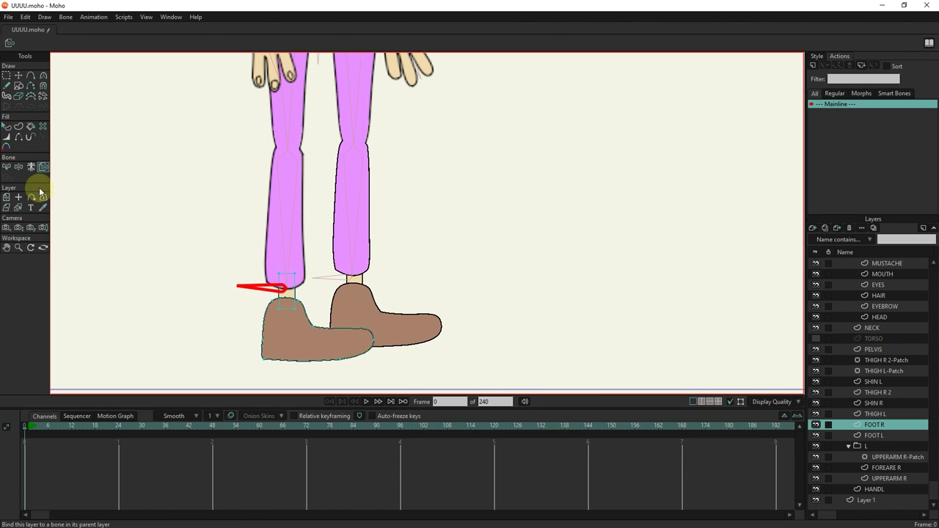
{"action": "left_click", "coordinate": [19, 167]}
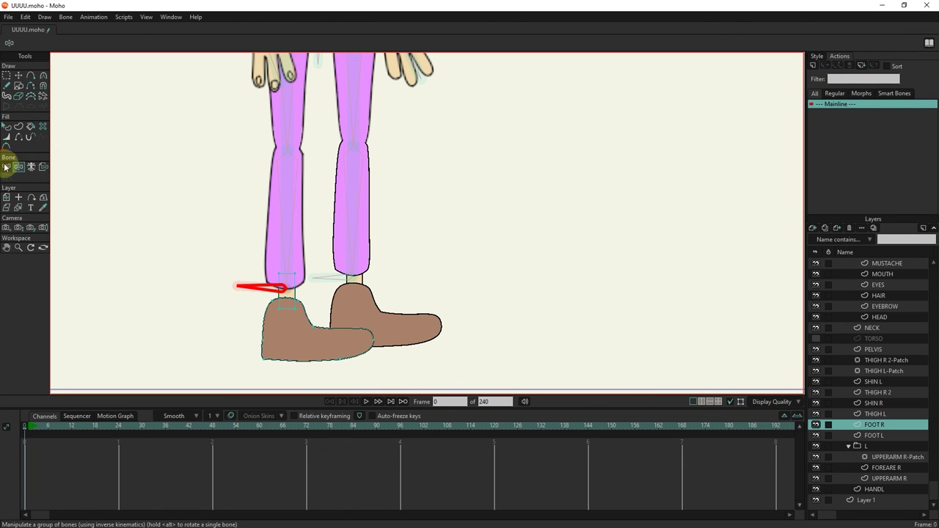
{"action": "left_click_drag", "start_coordinate": [253, 286], "coordinate": [168, 272]}
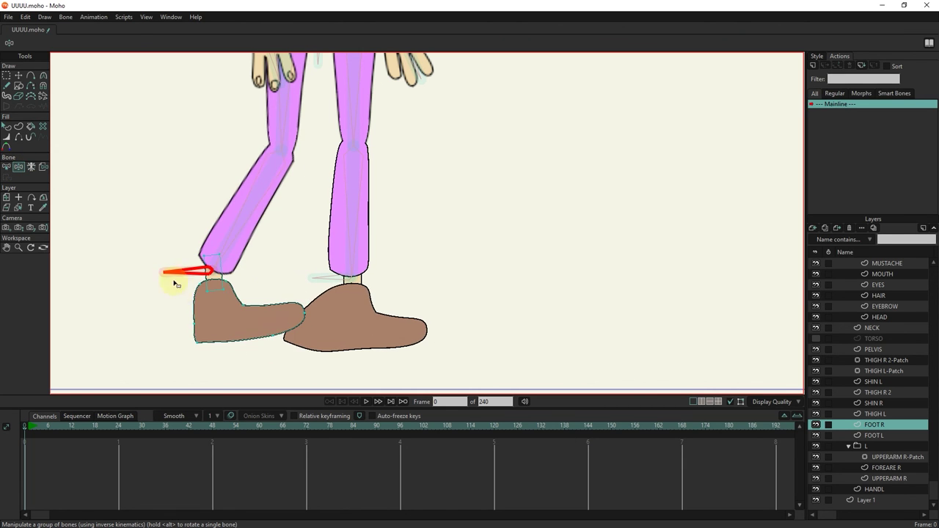
Bind the FOOT L layer to the foot bone of the belly-side leg and test it by manipulating that leg.
{"action": "left_click", "coordinate": [18, 208]}
{"action": "left_click", "coordinate": [374, 325]}
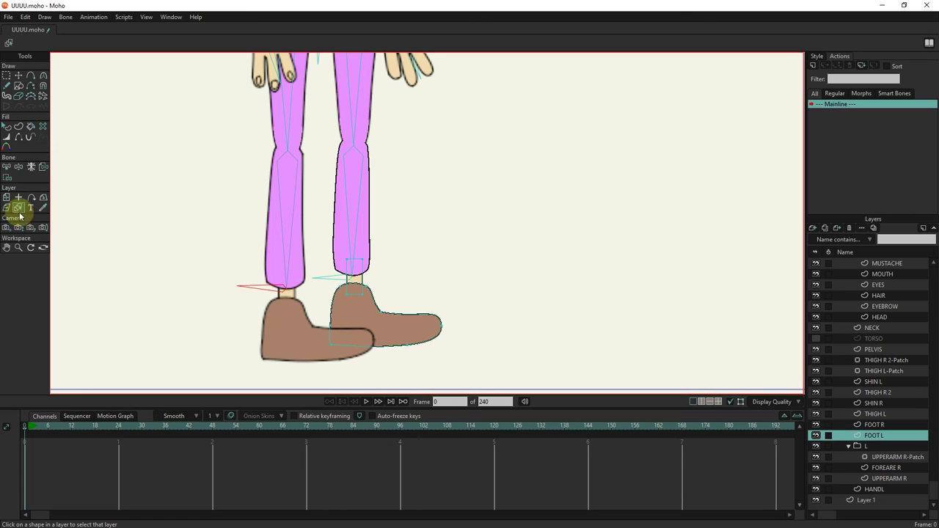
{"action": "left_click", "coordinate": [42, 168]}
{"action": "left_click", "coordinate": [20, 168]}
{"action": "left_click_drag", "start_coordinate": [323, 275], "coordinate": [358, 242]}
{"action": "left_click_drag", "start_coordinate": [362, 214], "coordinate": [455, 183]}
Make the TORSO and PELVIS-Patch layers visible again.
{"action": "scroll", "coordinate": [414, 166], "scroll_direction": "down", "scroll_amount": 3}
{"action": "left_click_drag", "start_coordinate": [333, 186], "coordinate": [282, 314]}
{"action": "left_click_drag", "start_coordinate": [292, 314], "coordinate": [271, 287]}
{"action": "scroll", "coordinate": [276, 250], "scroll_direction": "down", "scroll_amount": 3}
{"action": "left_click_drag", "start_coordinate": [367, 292], "coordinate": [363, 306]}
{"action": "left_click", "coordinate": [816, 339]}
{"action": "scroll", "coordinate": [816, 337], "scroll_direction": "up", "scroll_amount": 3}
{"action": "left_click", "coordinate": [817, 327]}
Test the whole rig by posing the character's leg, arm, torso and head bones.
{"action": "left_click_drag", "start_coordinate": [335, 300], "coordinate": [285, 321]}
{"action": "left_click_drag", "start_coordinate": [292, 229], "coordinate": [261, 221]}
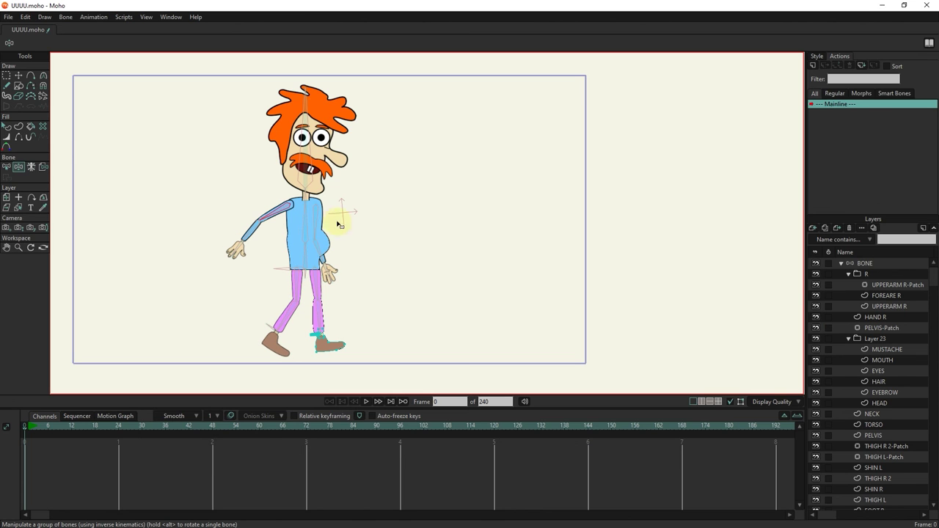
{"action": "left_click_drag", "start_coordinate": [327, 235], "coordinate": [344, 232]}
{"action": "left_click_drag", "start_coordinate": [310, 167], "coordinate": [316, 181]}
{"action": "left_click_drag", "start_coordinate": [268, 209], "coordinate": [286, 176]}
{"action": "left_click_drag", "start_coordinate": [297, 220], "coordinate": [322, 218]}
{"action": "scroll", "coordinate": [301, 272], "scroll_direction": "up", "scroll_amount": 4}
Undo the last few test poses of the rig.
{"action": "key", "text": "ctrl+z"}
{"action": "key", "text": "ctrl+z"}
{"action": "key", "text": "ctrl+z"}
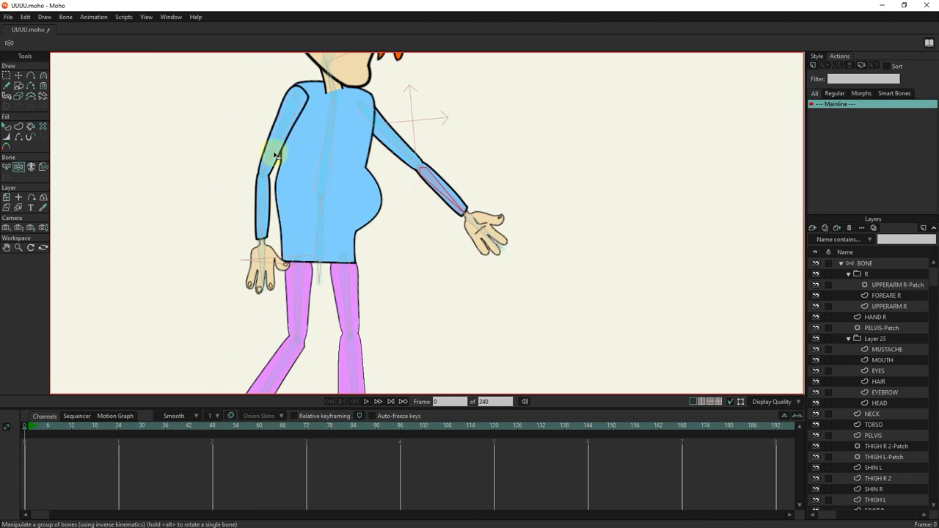
{"action": "scroll", "coordinate": [272, 154], "scroll_direction": "down", "scroll_amount": 4}
{"action": "left_click_drag", "start_coordinate": [291, 172], "coordinate": [291, 261]}
{"action": "key", "text": "ctrl+z"}
{"action": "key", "text": "ctrl+z"}
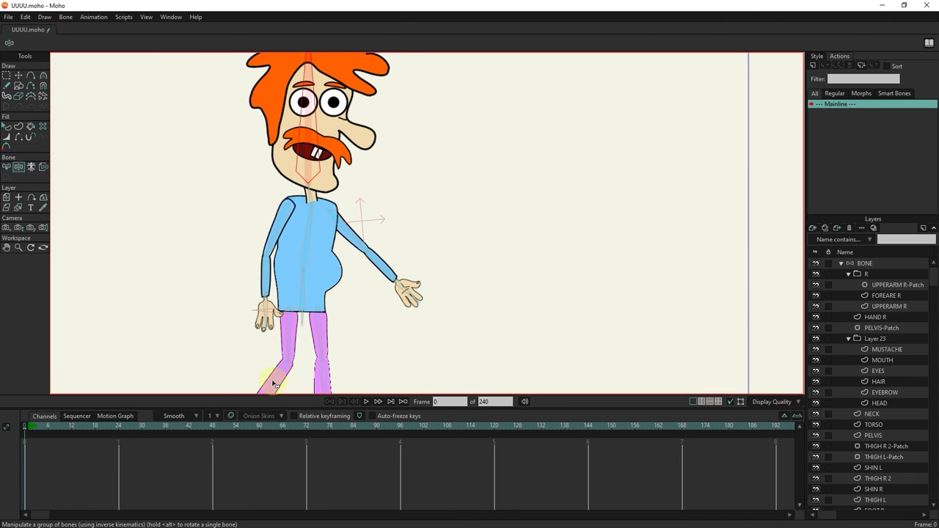
{"action": "key", "text": "ctrl+z"}
{"action": "left_click", "coordinate": [18, 208]}
{"action": "scroll", "coordinate": [273, 260], "scroll_direction": "up", "scroll_amount": 3}
{"action": "left_click", "coordinate": [268, 260]}
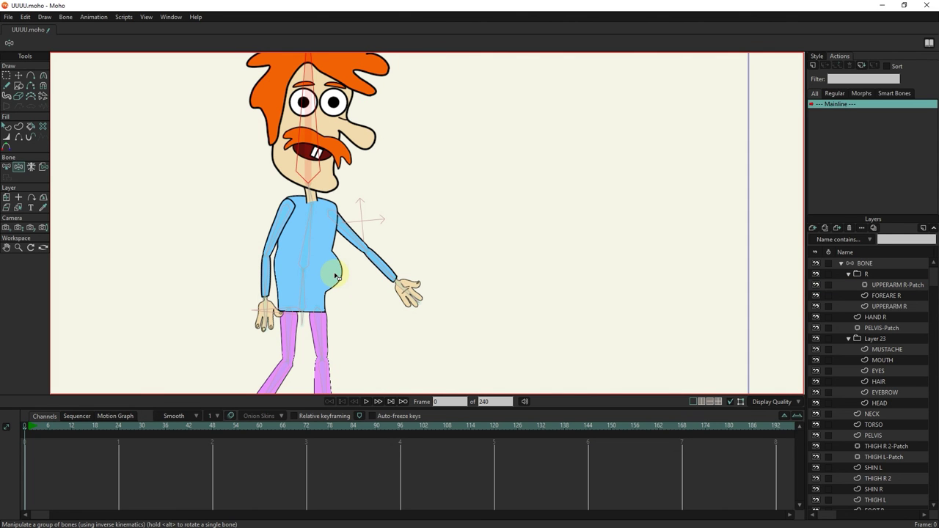